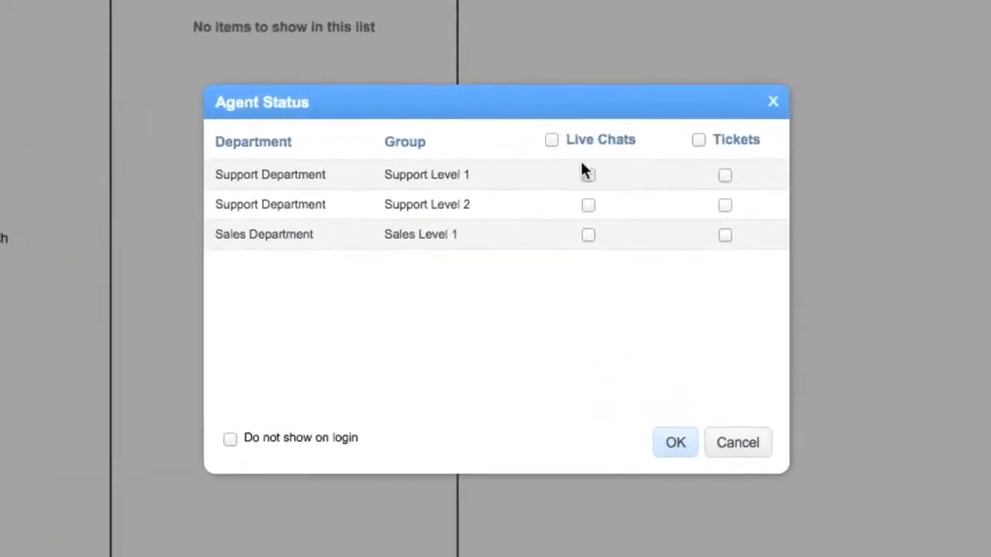
# Set the agent status to receive live chats and tickets for all support and sales groups.
pyautogui.click(580, 189)
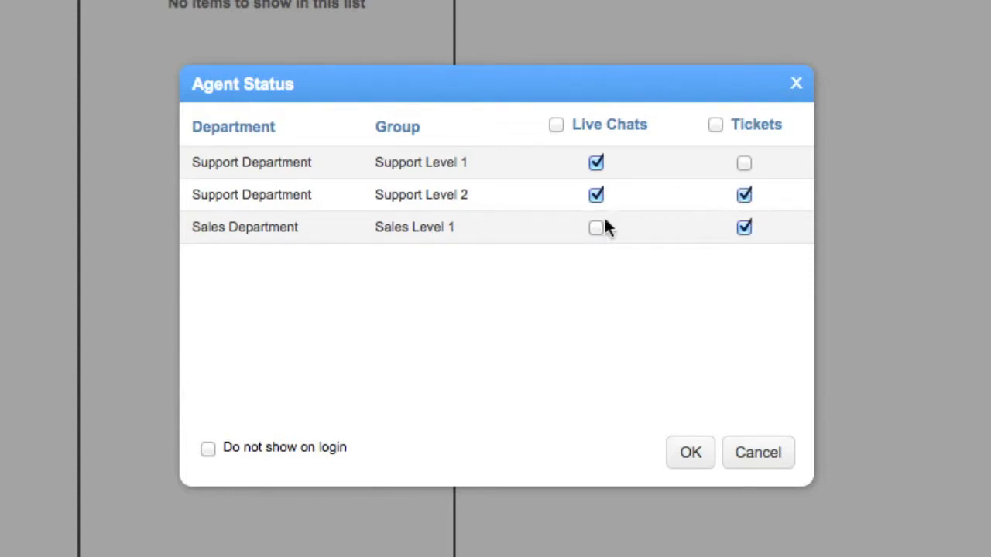
pyautogui.click(556, 124)
pyautogui.click(715, 125)
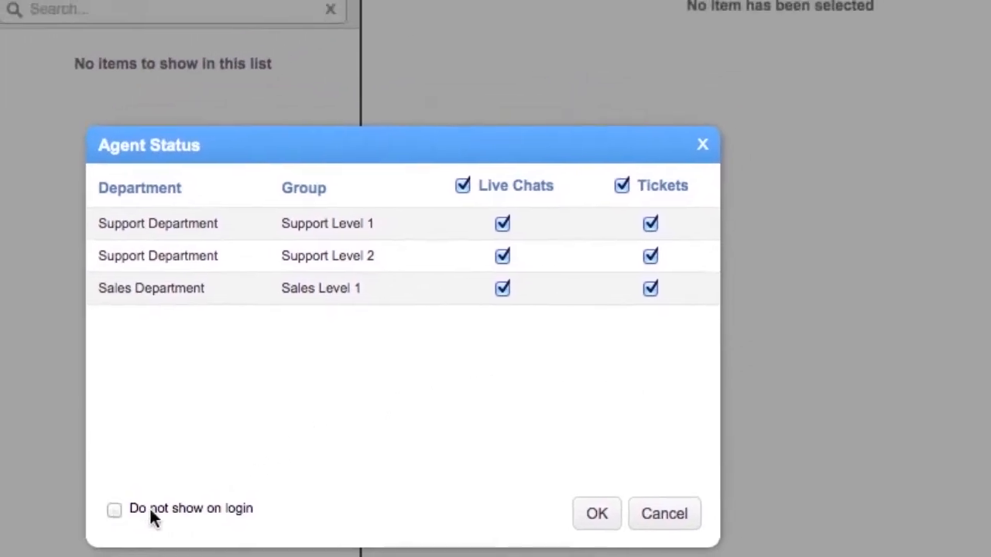
pyautogui.click(703, 145)
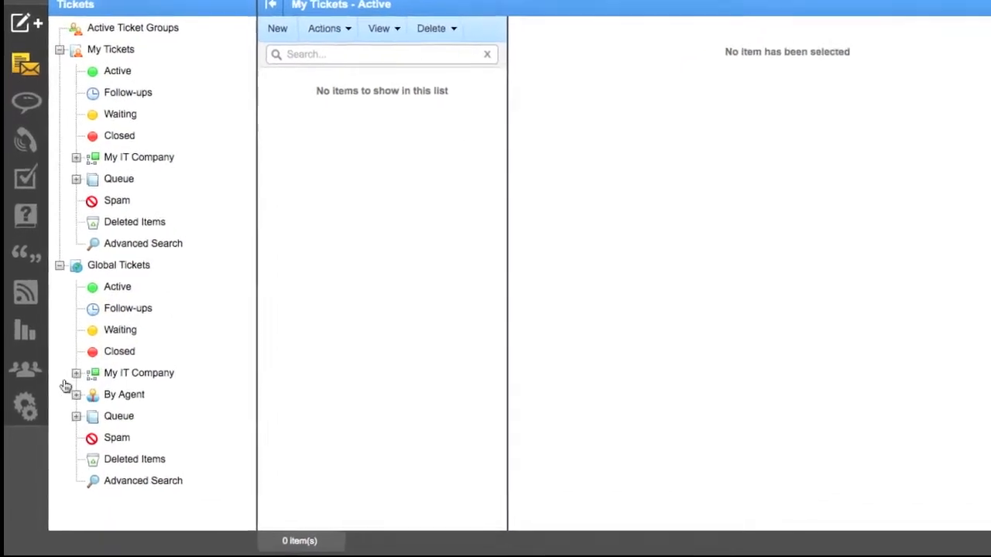
# Open the organization settings and view the list of brands.
pyautogui.click(31, 387)
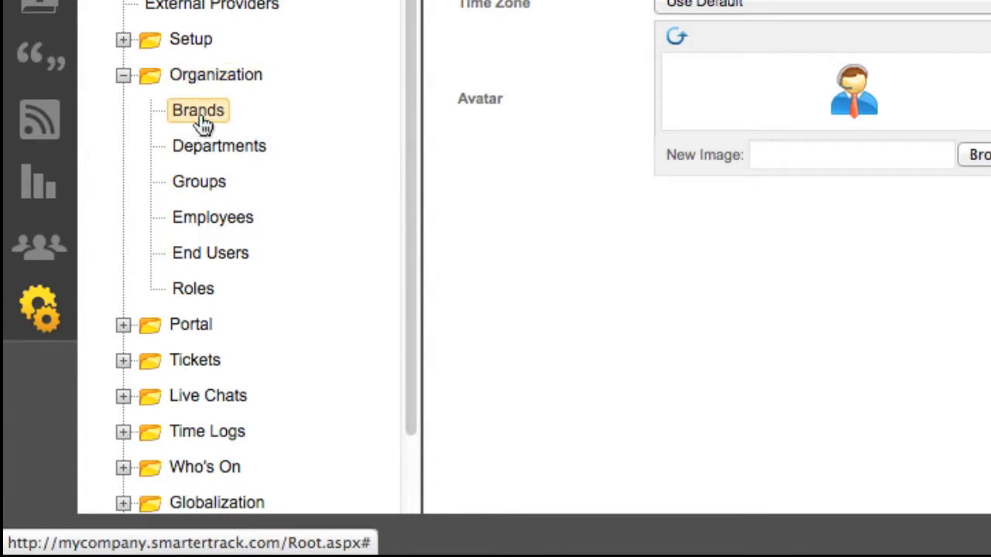
pyautogui.click(199, 116)
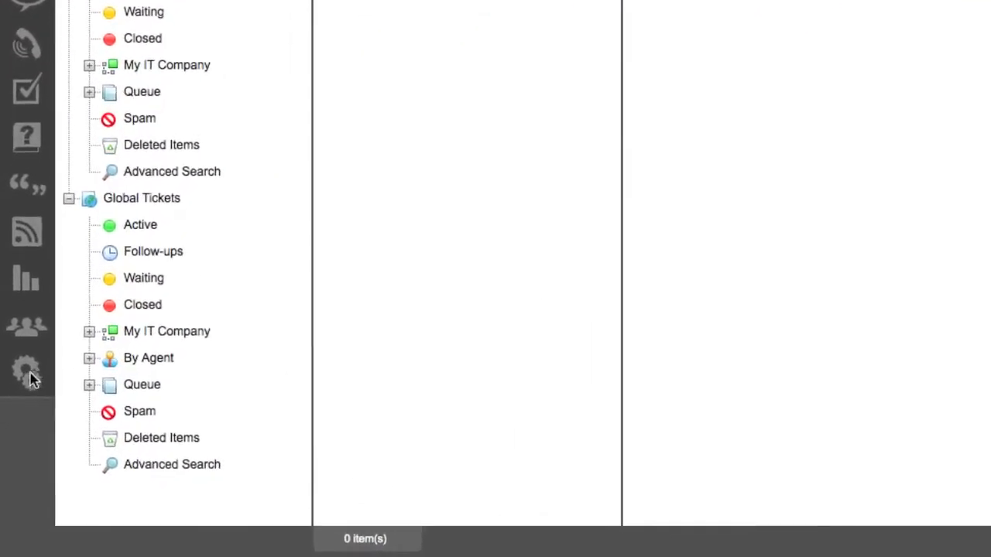
pyautogui.click(69, 385)
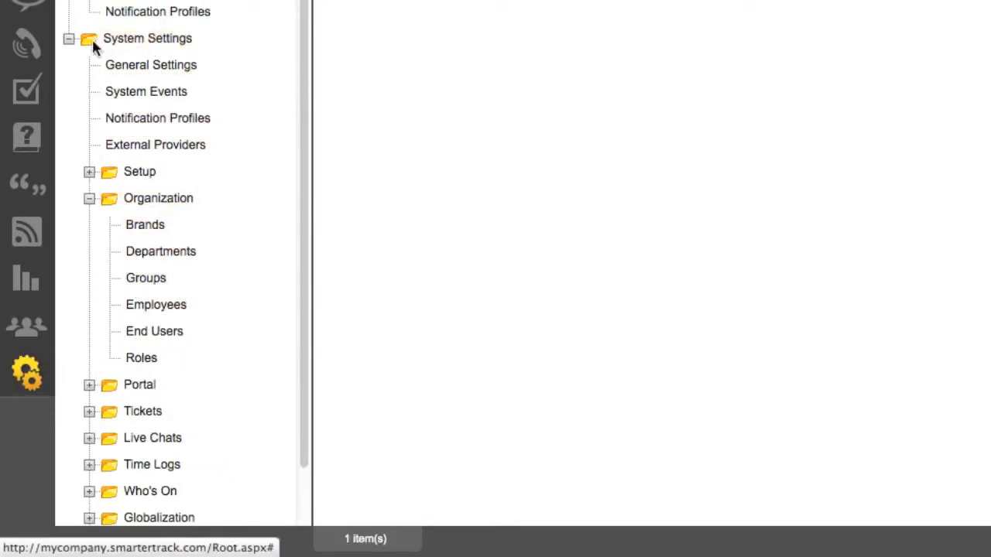
pyautogui.click(147, 226)
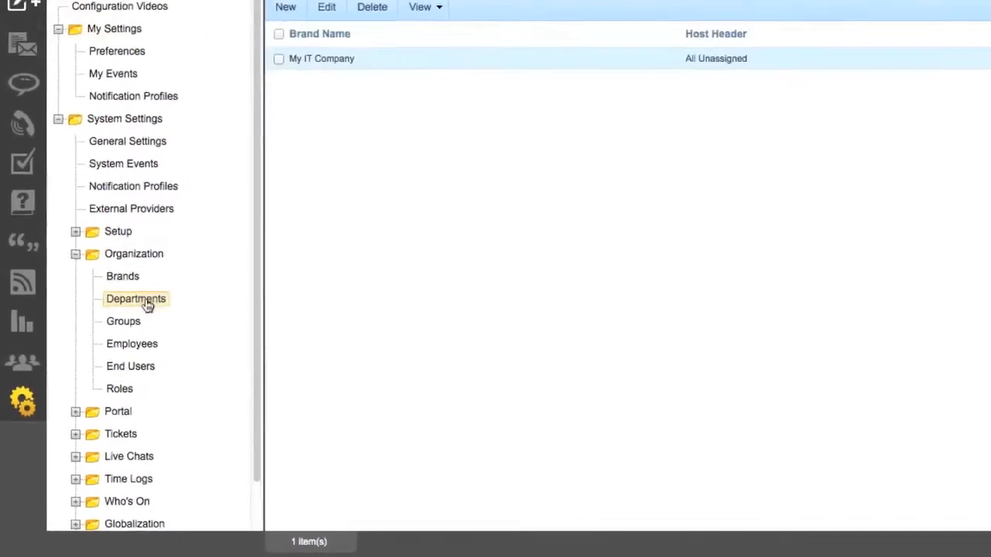
# Create a new department in the organization settings and name it IT Department.
pyautogui.click(161, 255)
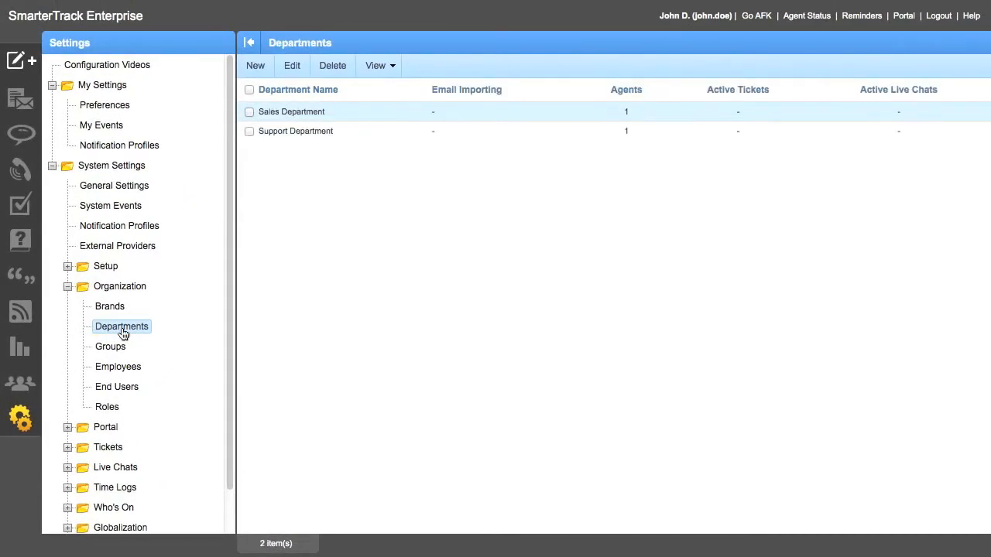
pyautogui.click(293, 113)
pyautogui.click(252, 74)
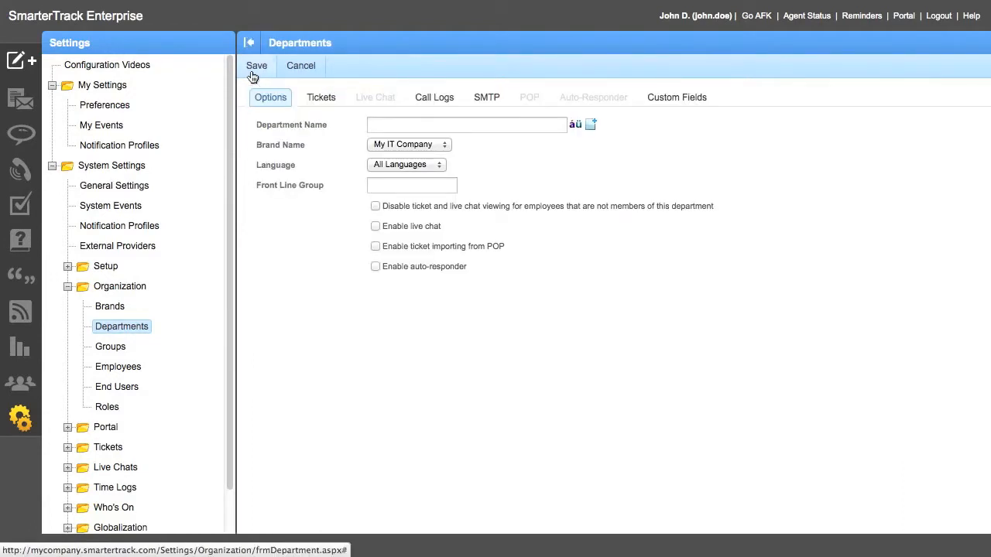
pyautogui.click(386, 121)
pyautogui.write('IT ')
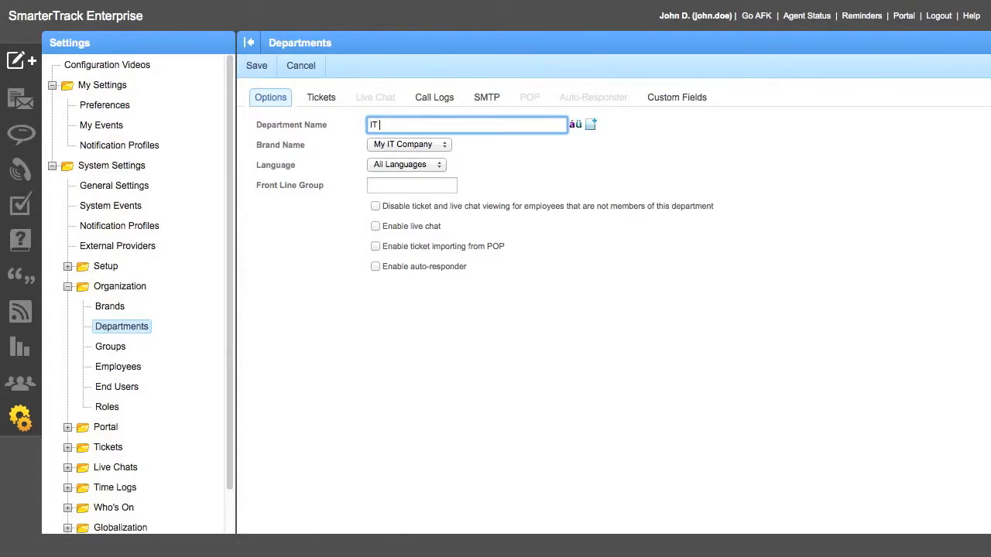
pyautogui.write('Department')
# Set the department's front line group to IT Level 1, enable live chat, and save the department.
pyautogui.click(381, 185)
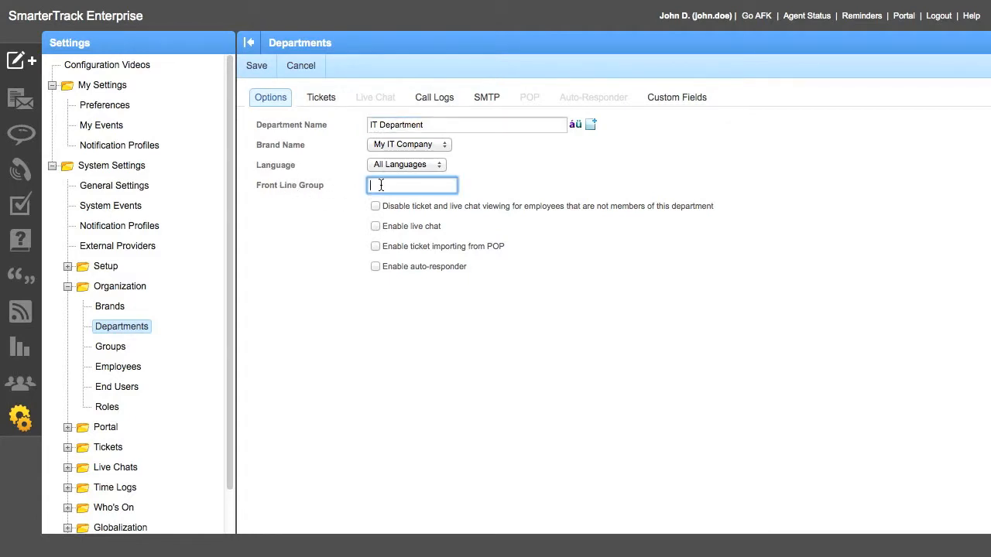
pyautogui.write('IT Level 1')
pyautogui.click(377, 228)
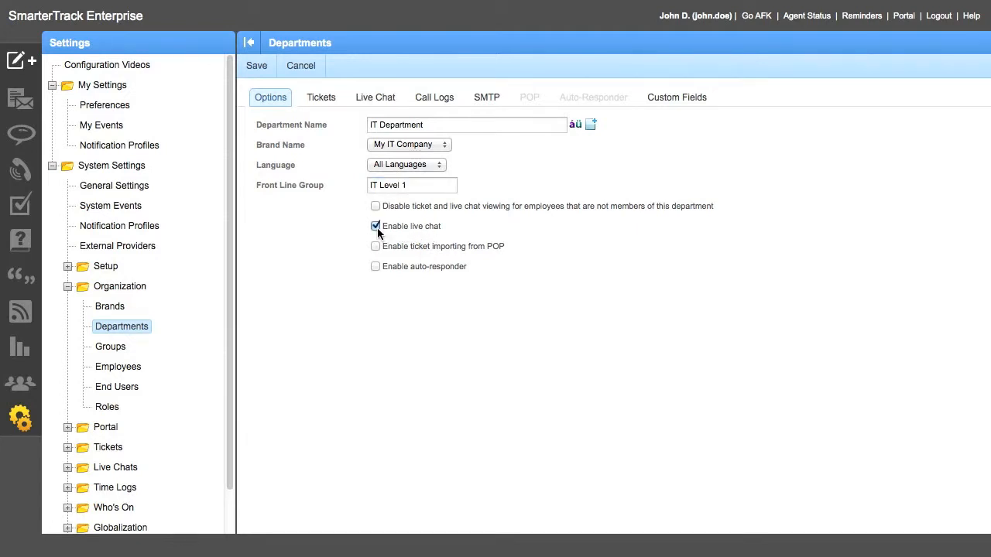
pyautogui.click(256, 66)
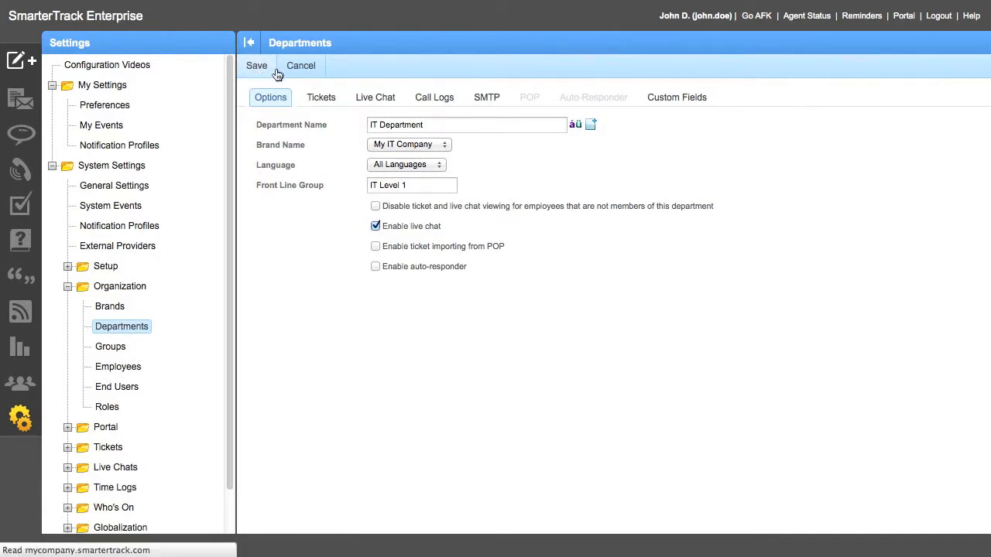
pyautogui.click(294, 111)
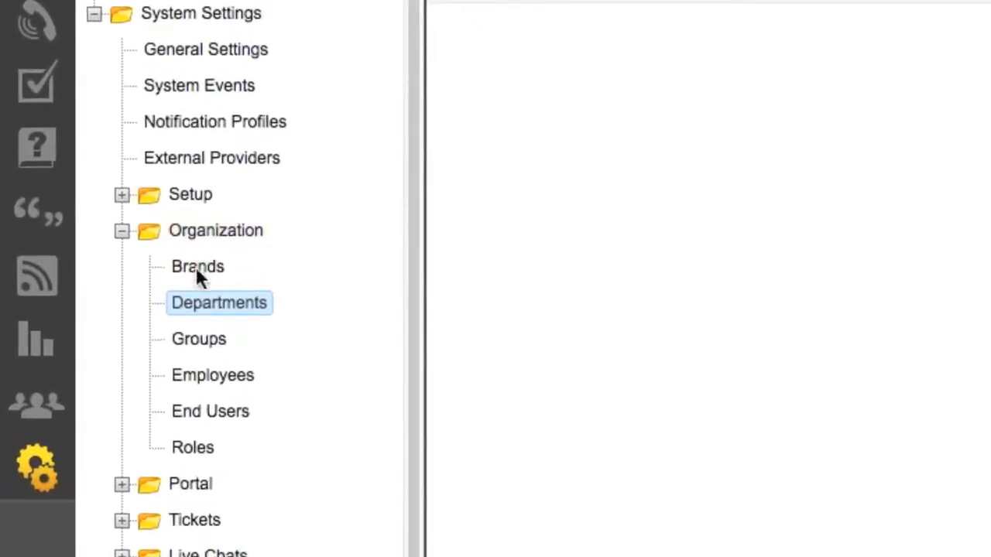
# Create a group named IT Managers in the IT Department and save it.
pyautogui.click(210, 343)
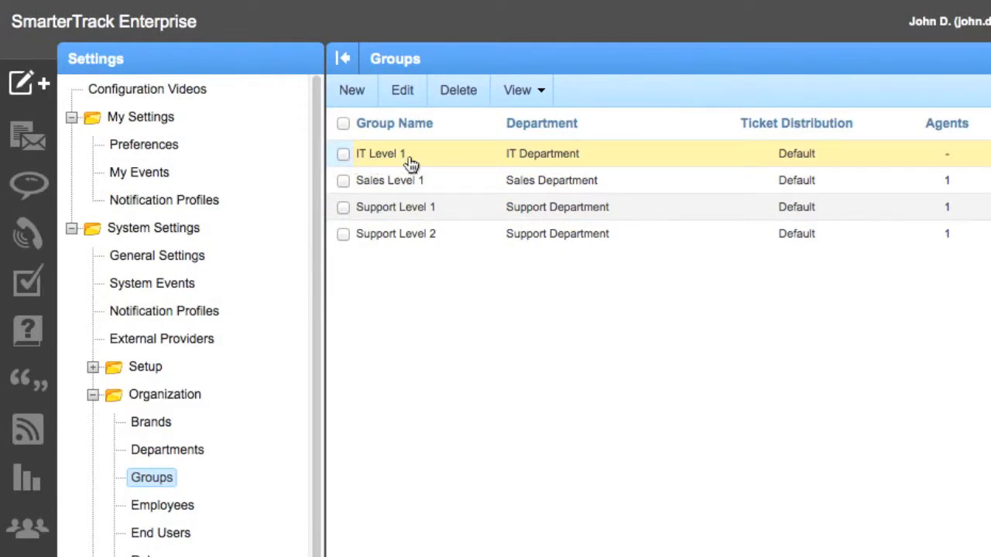
pyautogui.click(352, 91)
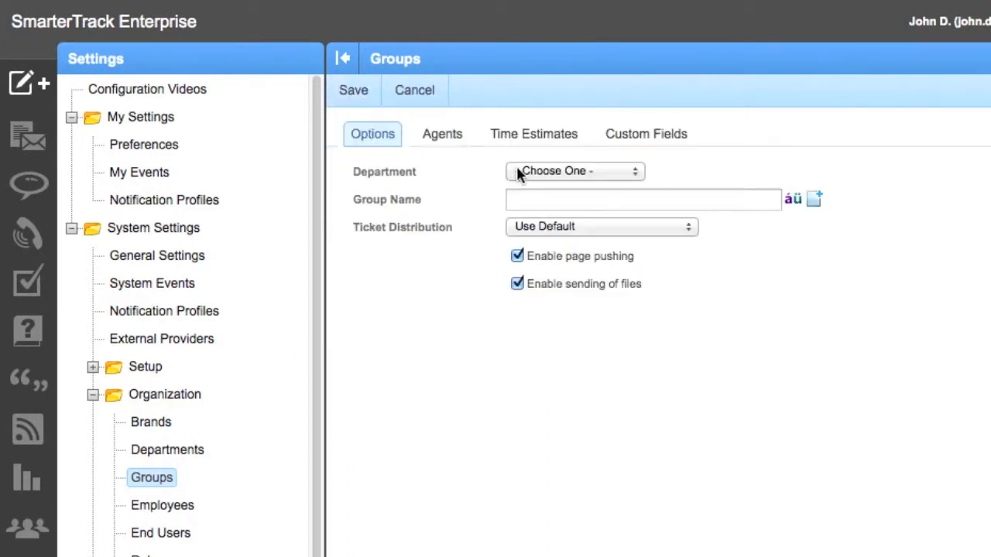
pyautogui.click(542, 171)
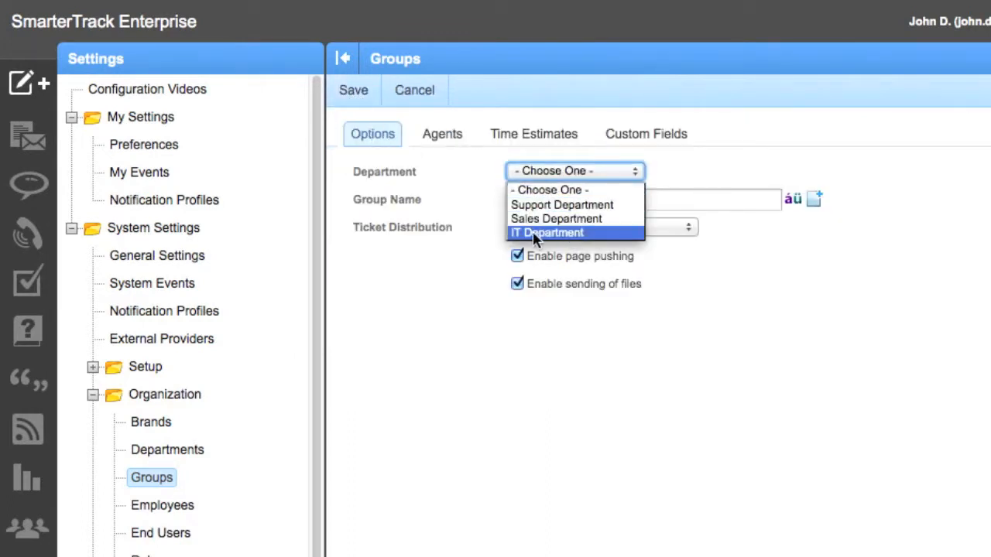
pyautogui.click(534, 233)
pyautogui.click(551, 203)
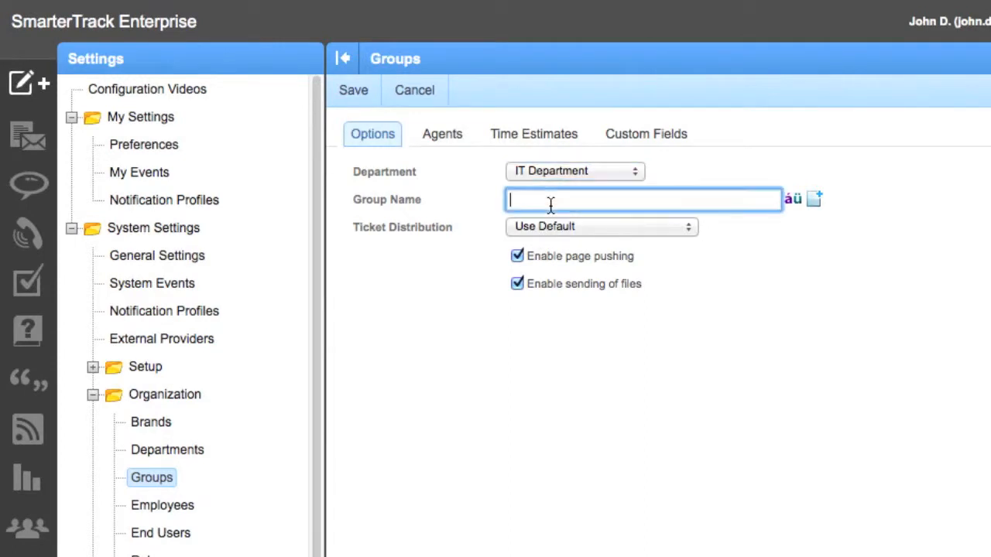
pyautogui.write('IT Managers')
pyautogui.click(364, 99)
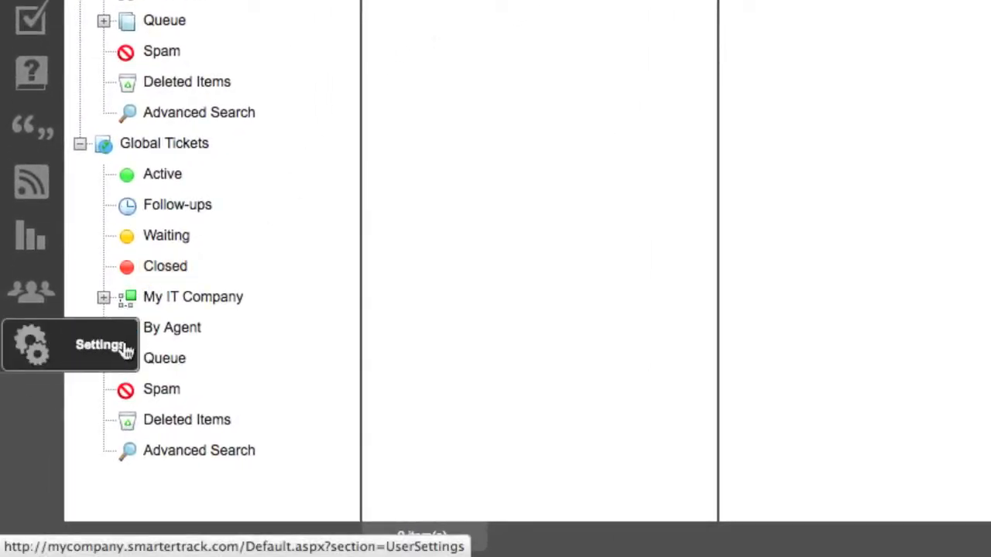
# Start a new employee account in the organization settings and enter the employee's username.
pyautogui.click(126, 350)
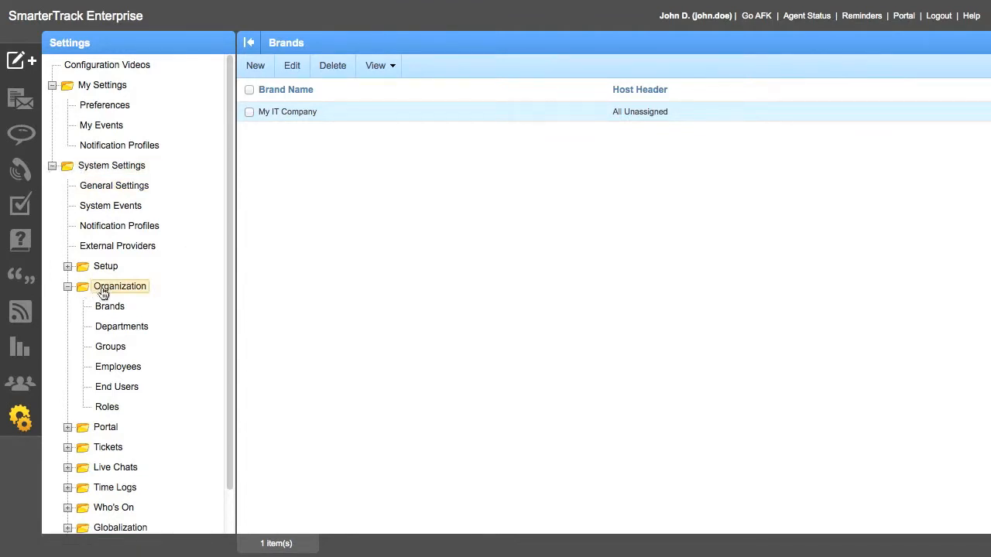
pyautogui.click(121, 367)
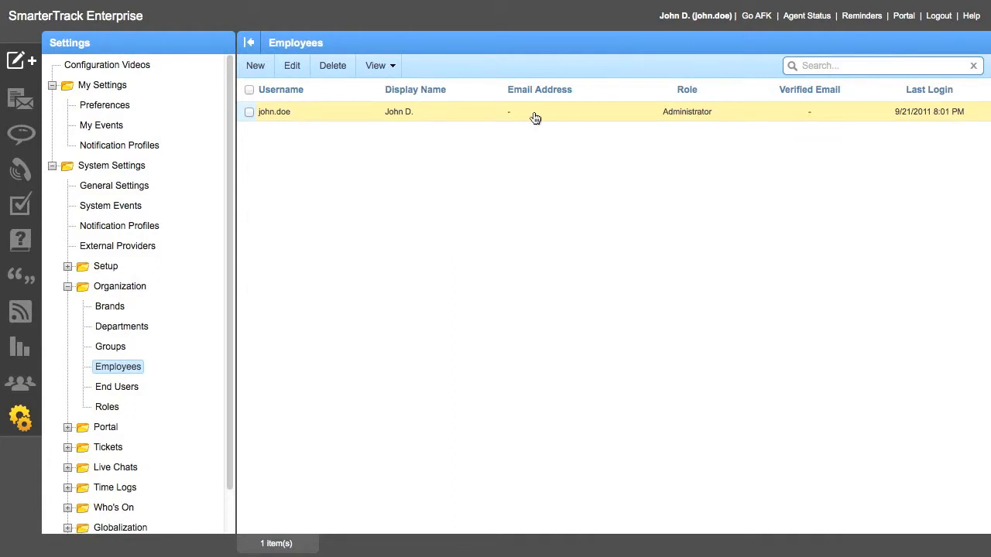
pyautogui.click(256, 69)
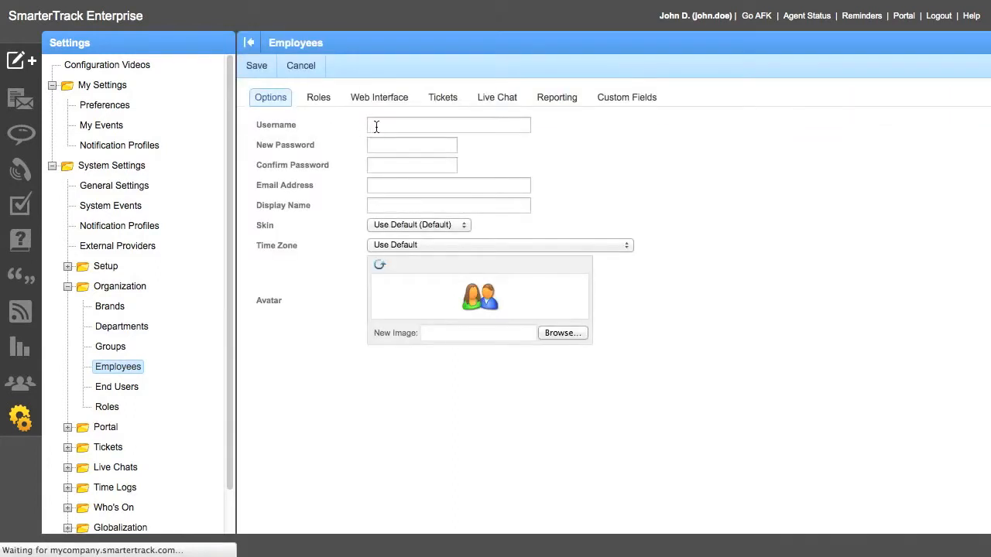
pyautogui.click(377, 126)
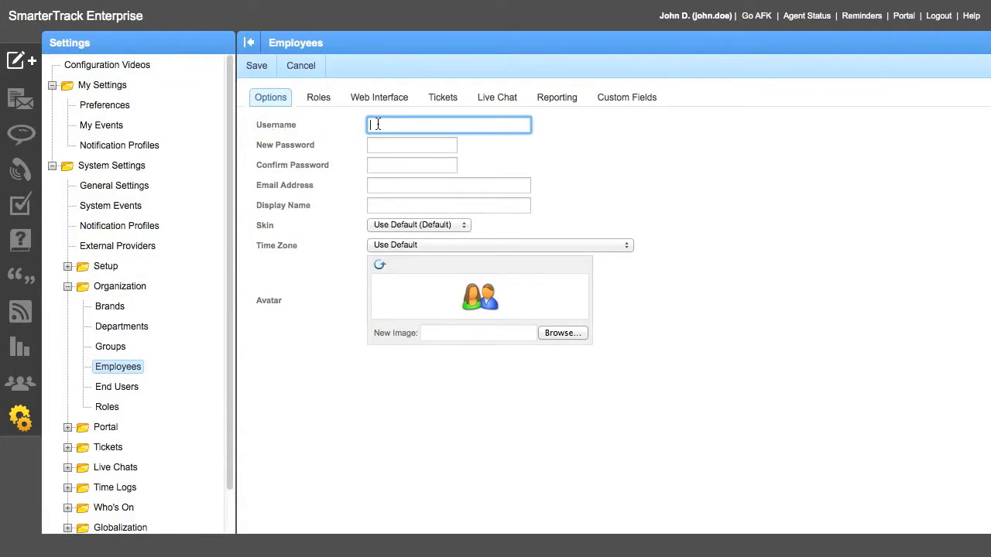
pyautogui.write('Jane.Doe')
pyautogui.press('Tab')
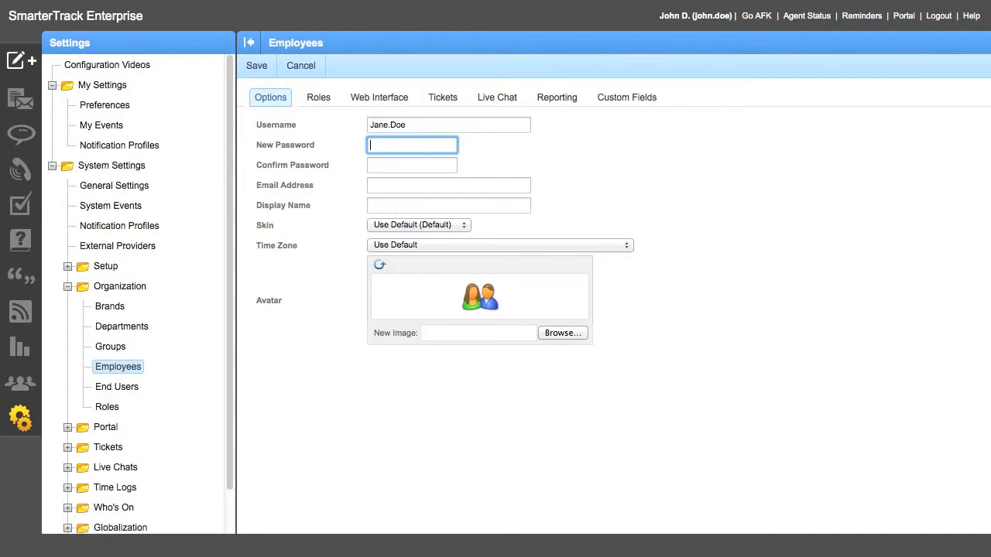
# Enter and confirm the new employee's account password.
pyautogui.write('test')
pyautogui.press('Tab')
pyautogui.write('test')
pyautogui.press('Tab')
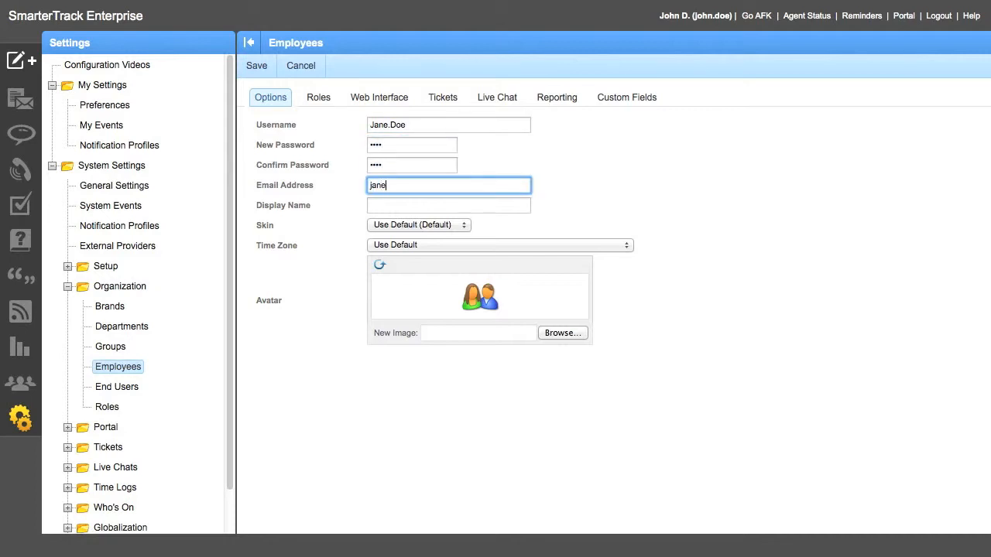
# Fill in the employee's email address and display name, and save the account with the Agent - Employee role.
pyautogui.press('Tab')
pyautogui.write('Jane D')
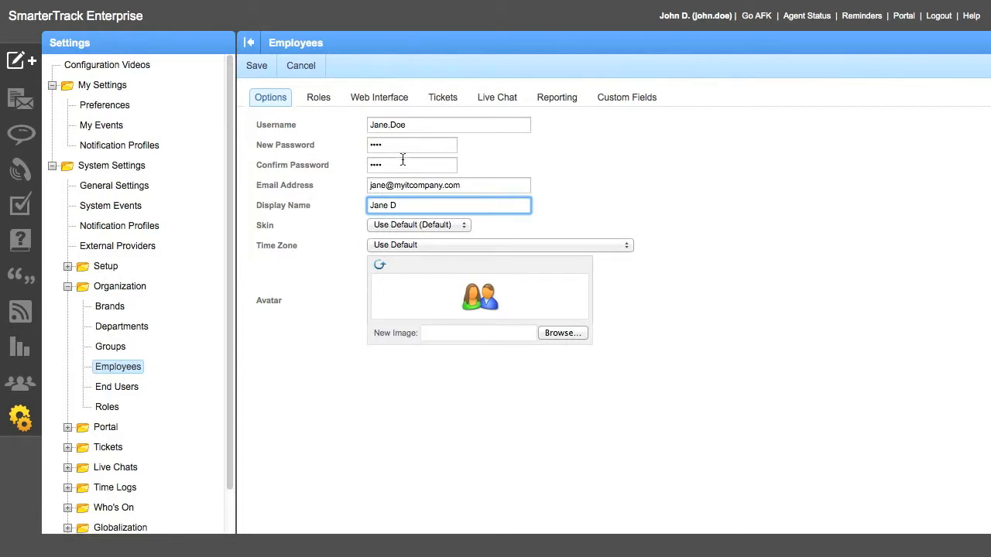
pyautogui.click(325, 105)
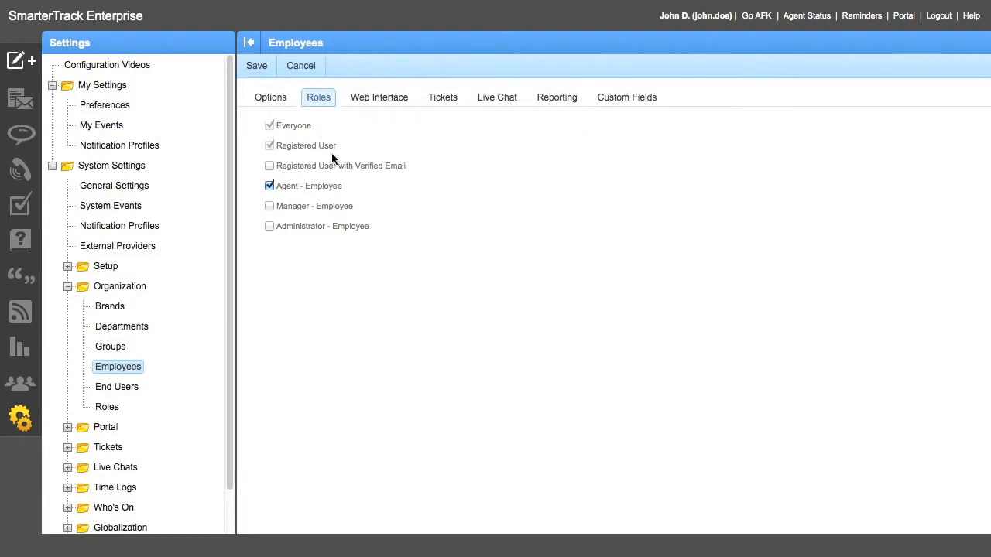
pyautogui.click(261, 68)
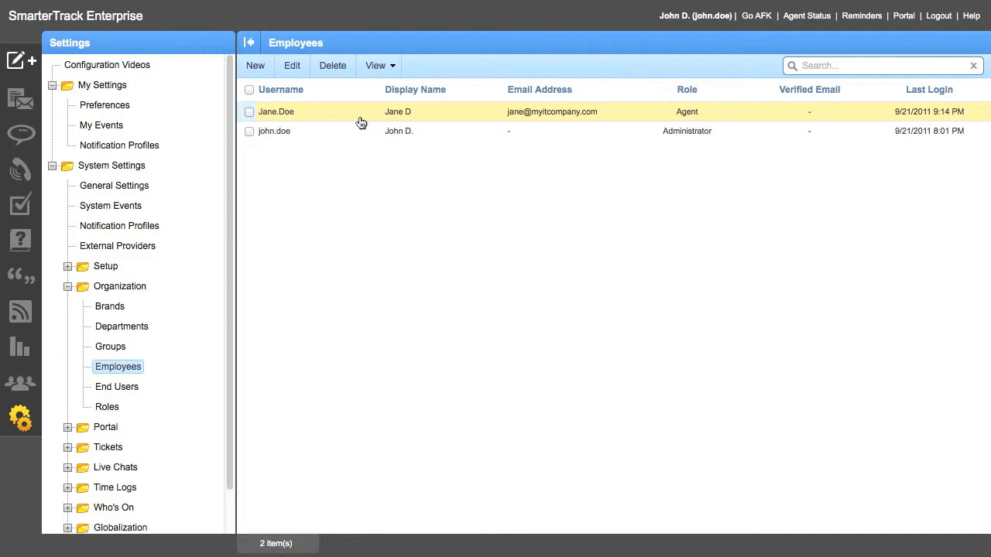
# Start a new agent assignment for the IT Level 1 group and select the newly created employee as the agent.
pyautogui.click(113, 350)
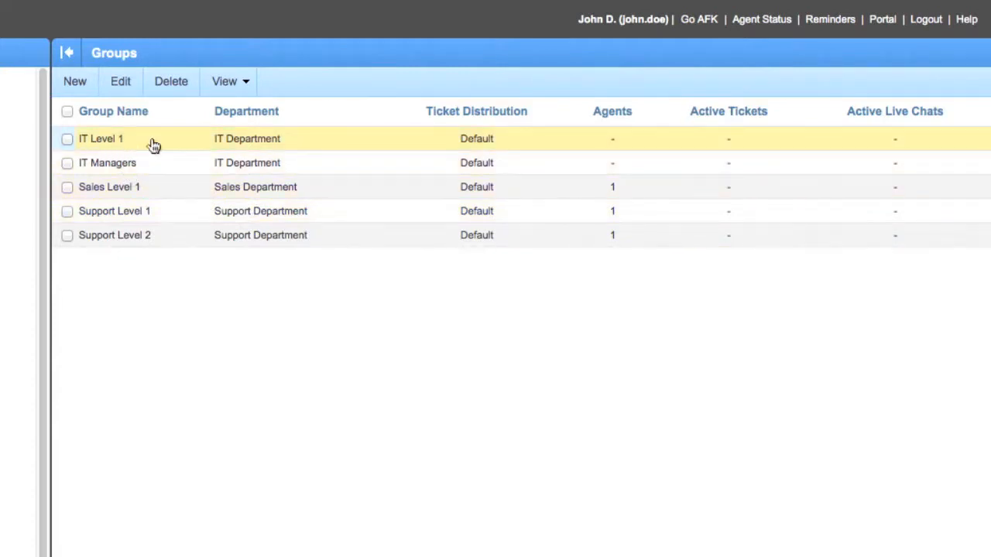
pyautogui.click(194, 146)
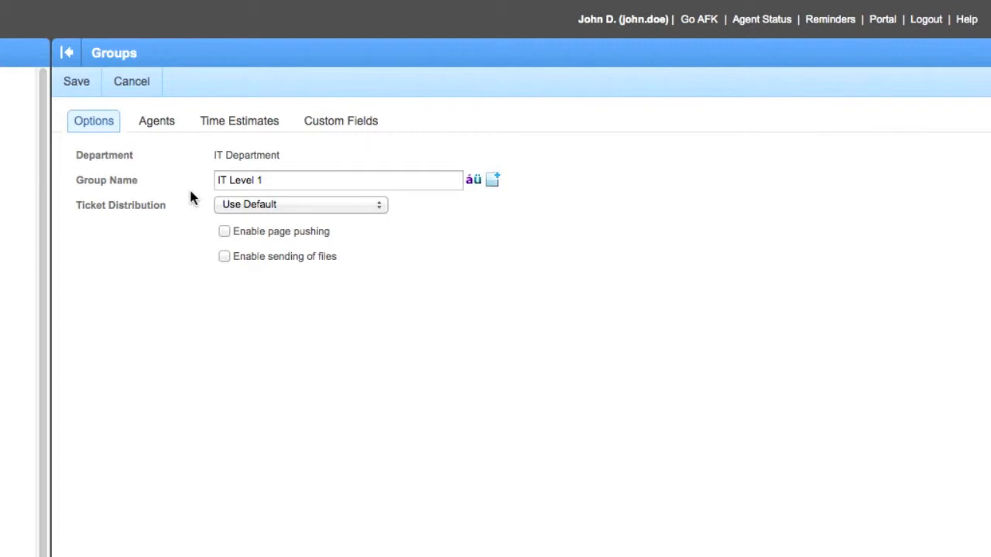
pyautogui.click(177, 134)
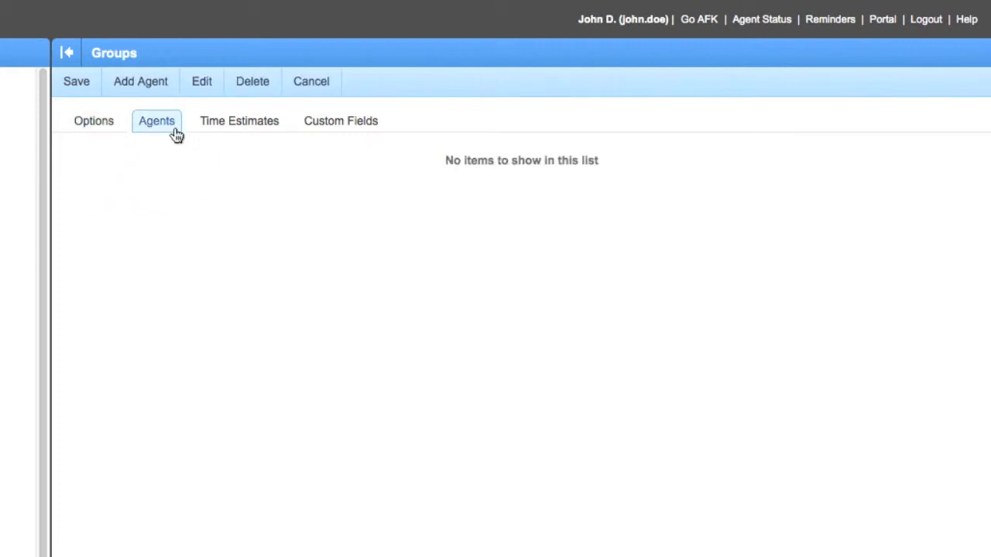
pyautogui.click(147, 91)
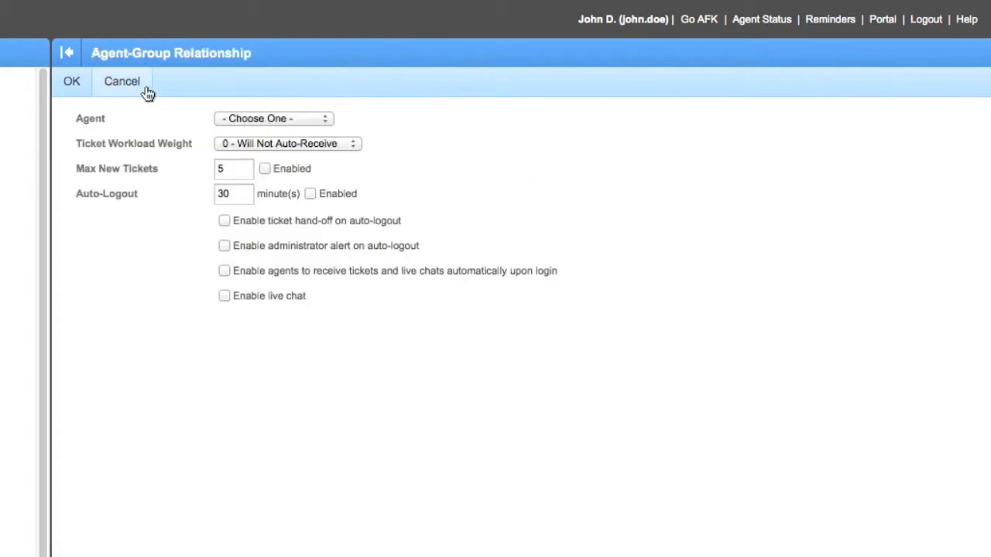
pyautogui.click(268, 119)
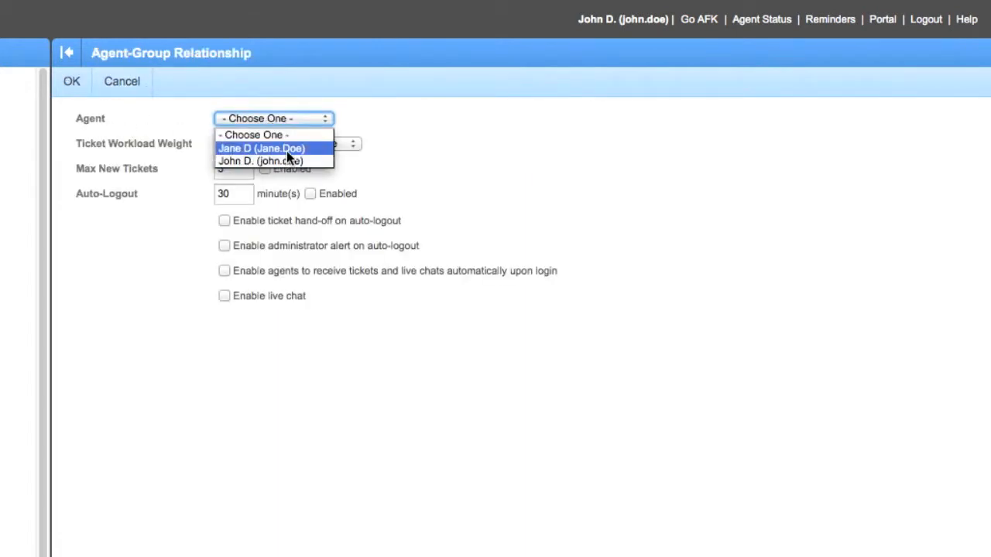
pyautogui.click(286, 152)
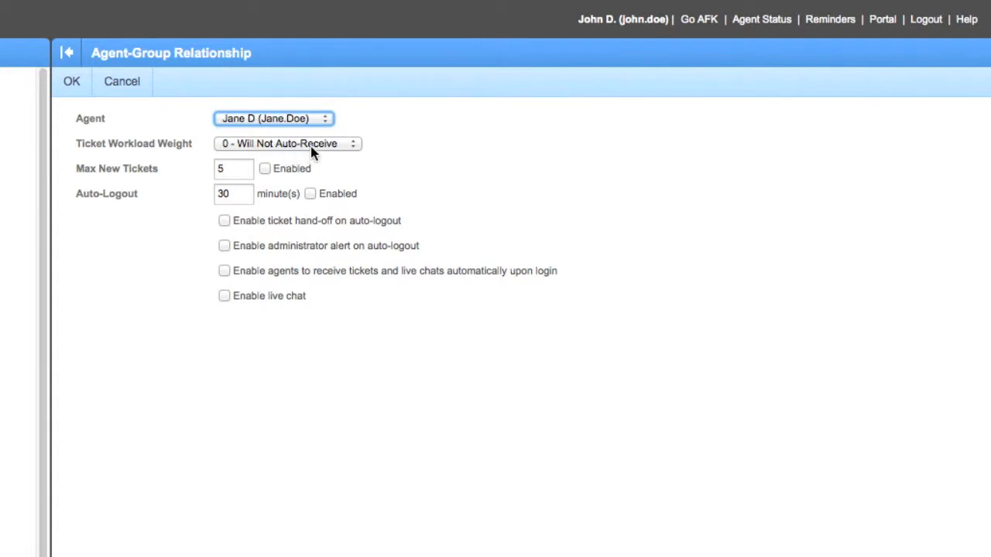
# Set the agent's ticket workload weight to 5 - Average Workload, enable live chat, and confirm the group assignment.
pyautogui.click(333, 148)
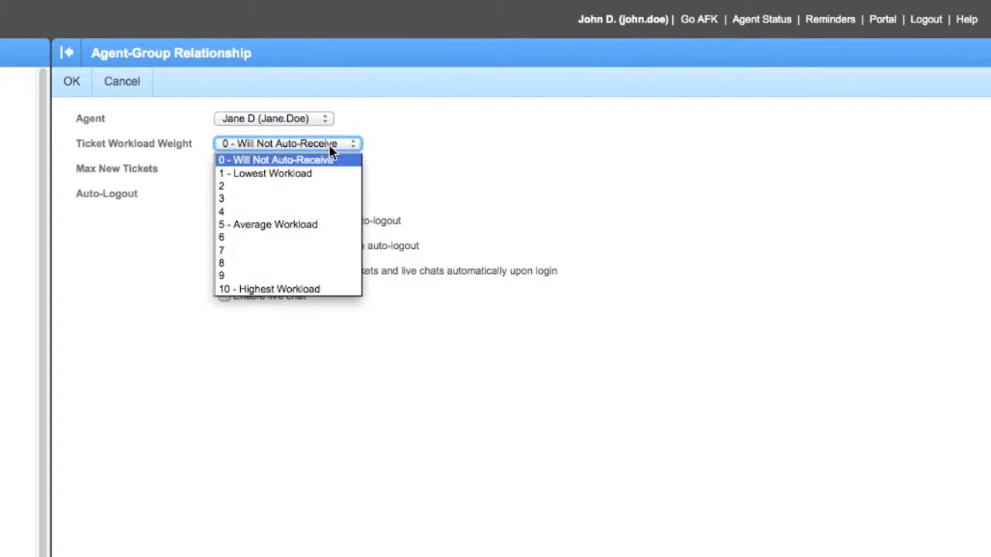
pyautogui.click(286, 226)
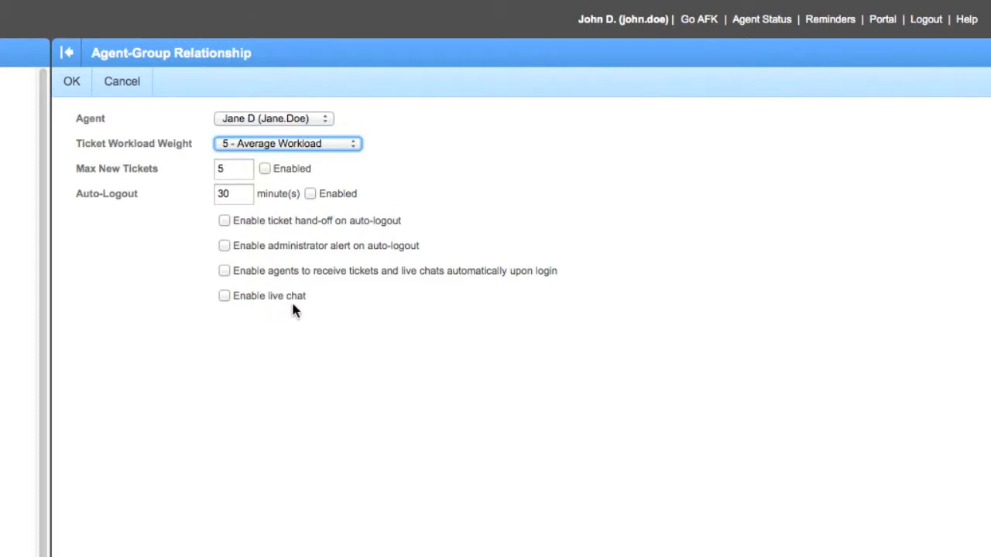
pyautogui.click(225, 296)
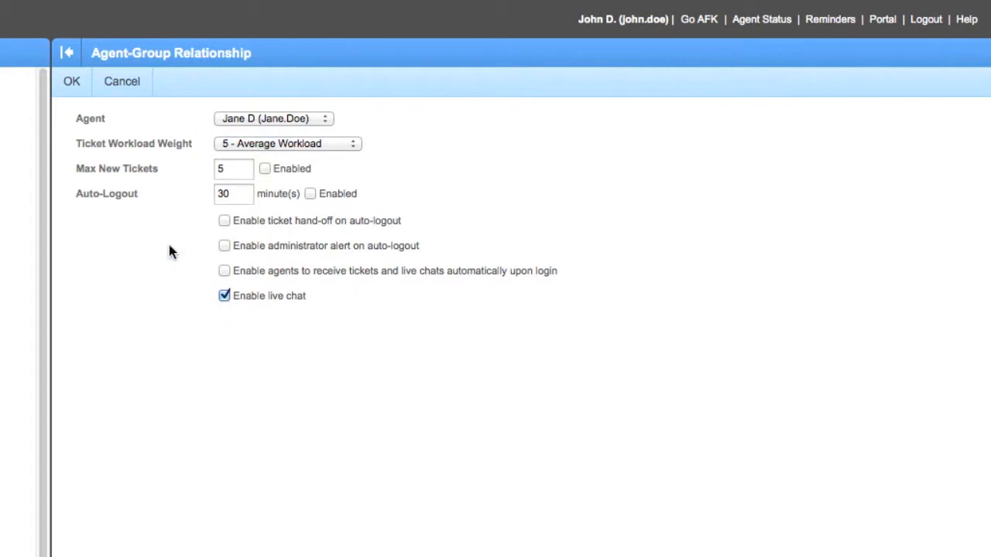
pyautogui.click(76, 86)
pyautogui.click(77, 92)
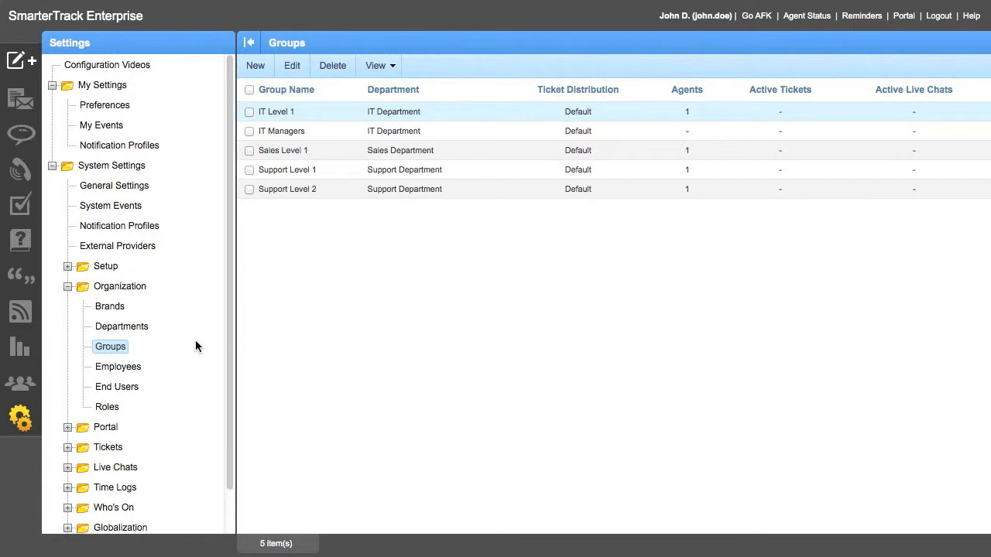
# Open the IT Department for editing and enable ticket importing from POP.
pyautogui.click(122, 328)
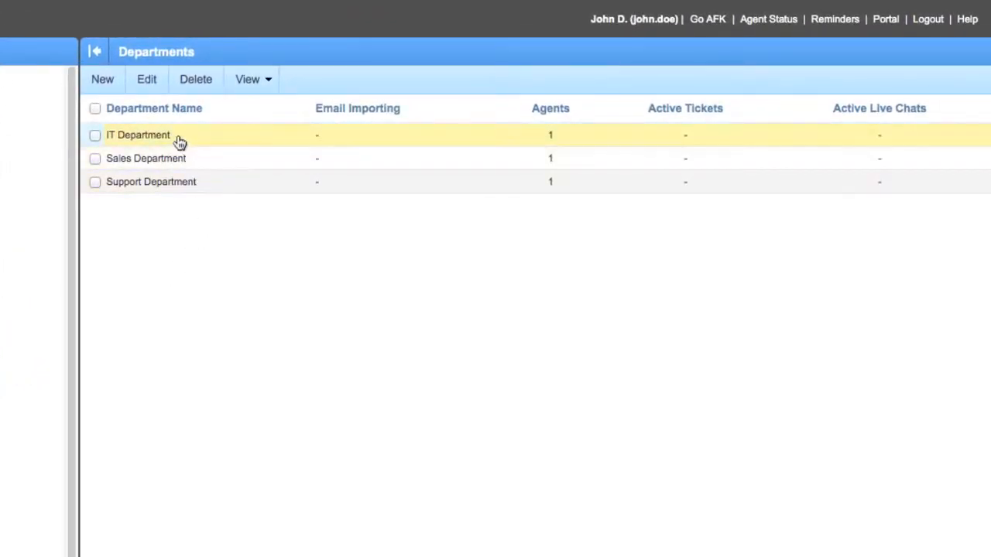
pyautogui.click(138, 139)
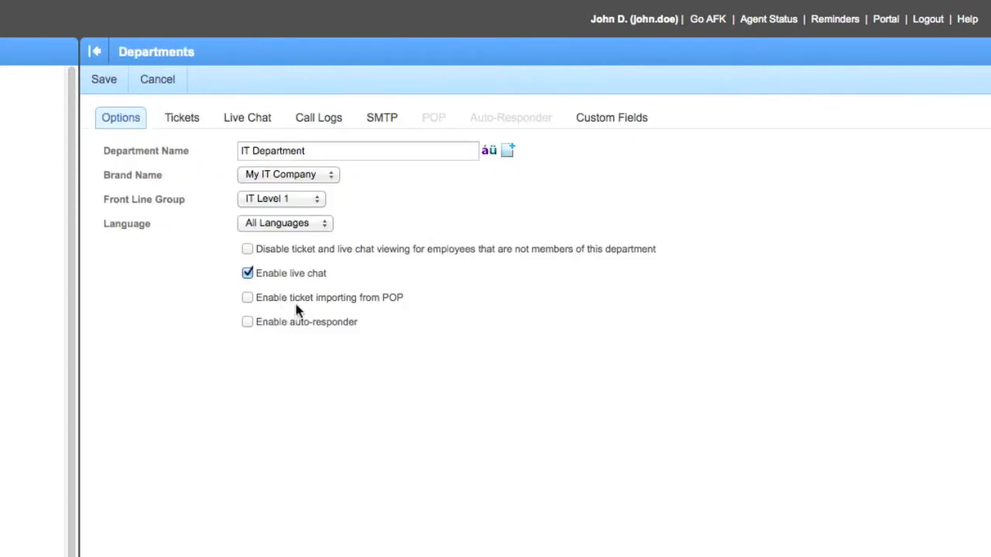
pyautogui.click(246, 299)
# Set the department's POP server to pop.gmail.com on port 995 with SSL enabled.
pyautogui.click(446, 128)
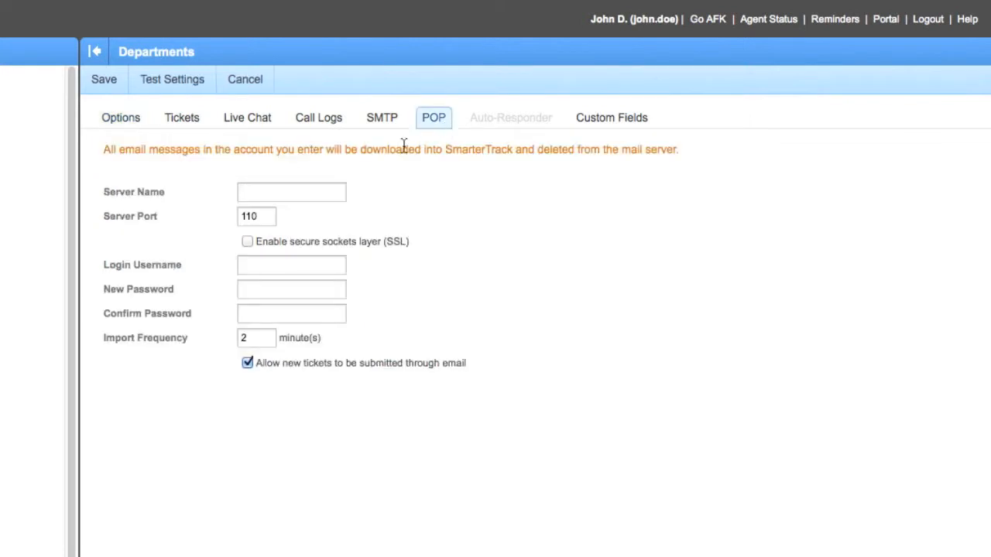
pyautogui.click(325, 194)
pyautogui.write('po')
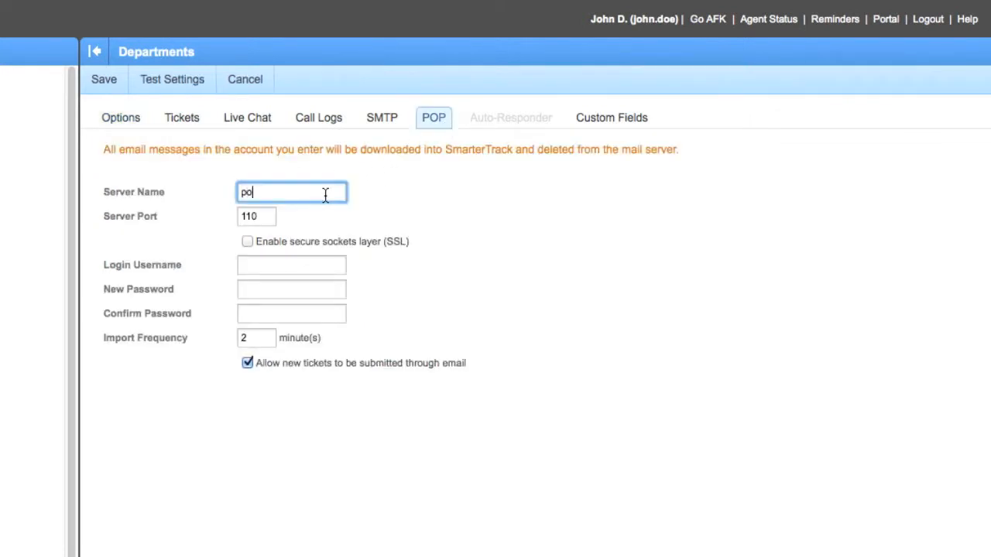
pyautogui.write('p.gmail')
pyautogui.press('BackSpace')
pyautogui.press('BackSpace')
pyautogui.write('il.com')
pyautogui.press('Tab')
pyautogui.write('995')
pyautogui.press('Tab')
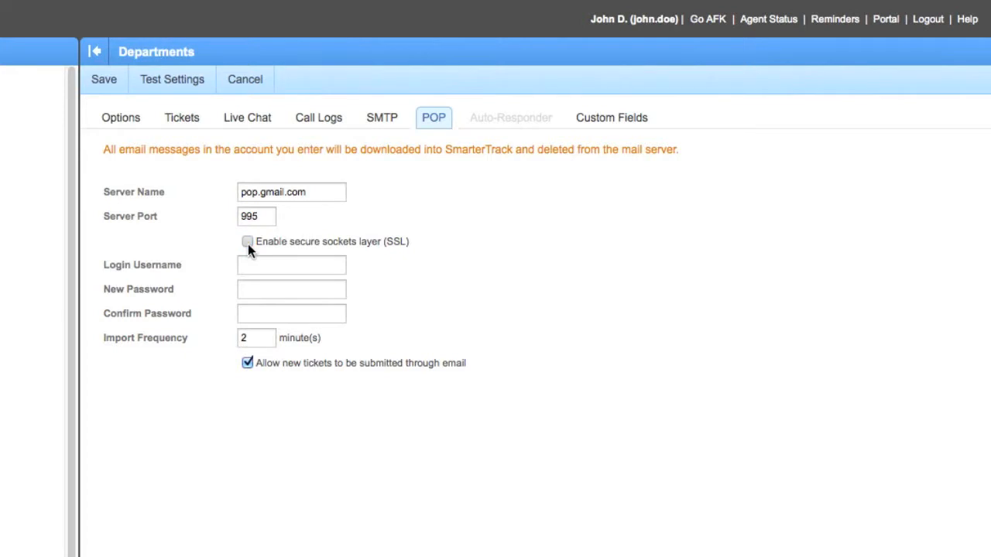
pyautogui.click(248, 242)
# Enter the POP mailbox's email address as login username, and enter and confirm its password.
pyautogui.click(256, 266)
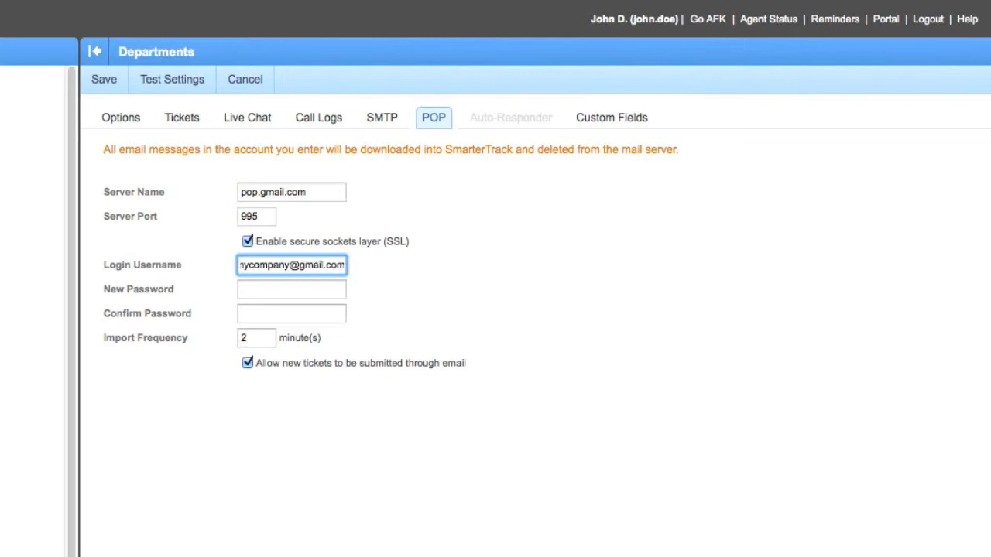
pyautogui.press('Tab')
pyautogui.write('password1')
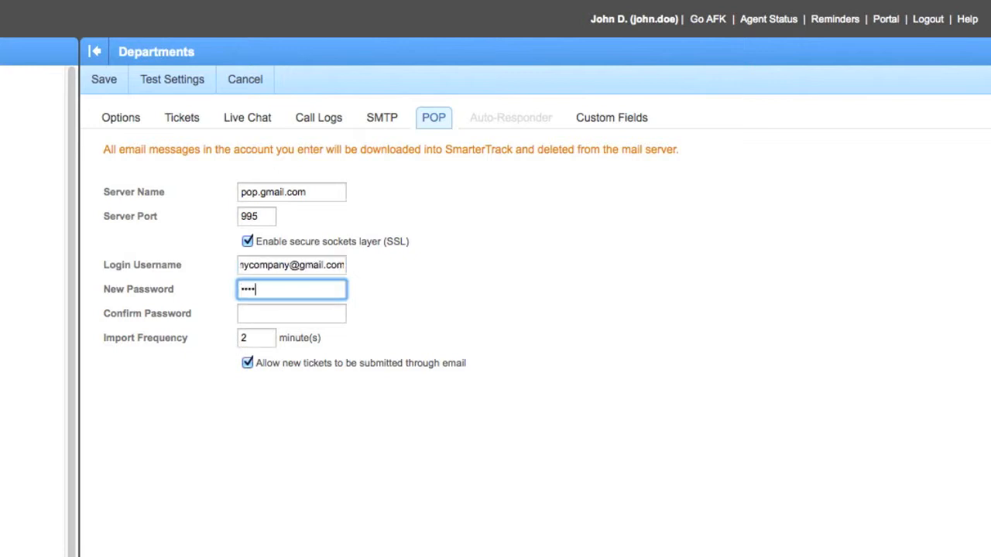
pyautogui.write('2')
pyautogui.press('Tab')
pyautogui.write('password12')
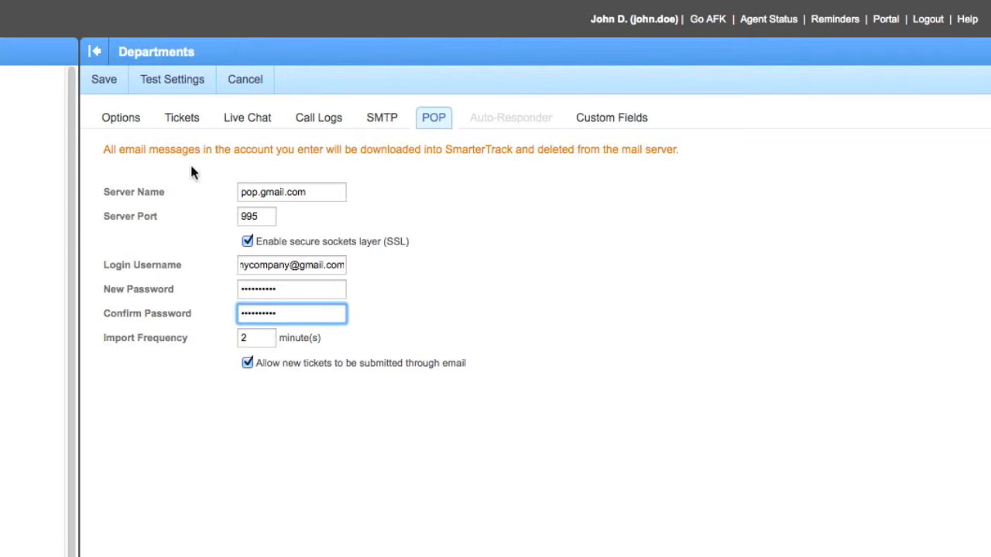
# Test the department's POP settings and review the note about how imported email messages are handled.
pyautogui.click(184, 85)
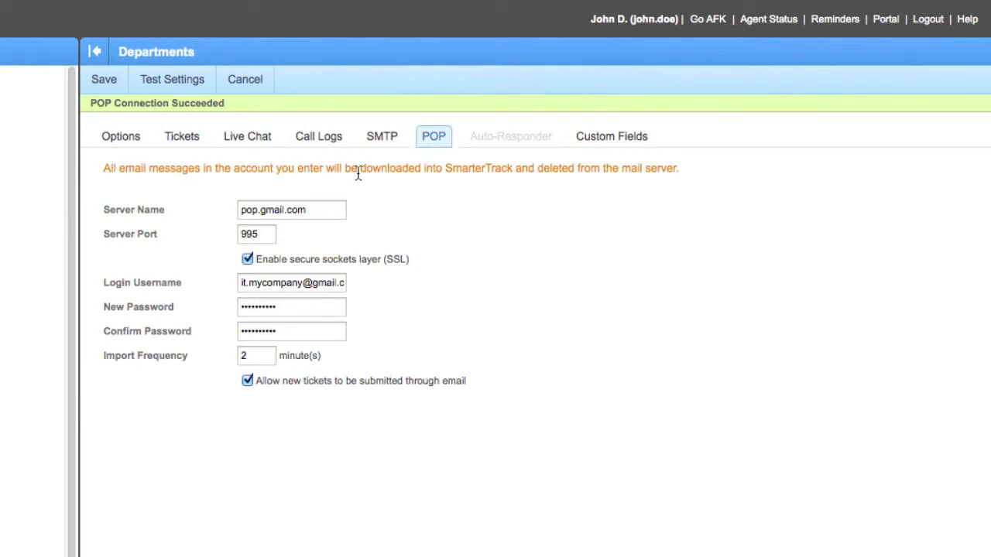
pyautogui.moveTo(684, 168); pyautogui.dragTo(104, 173)
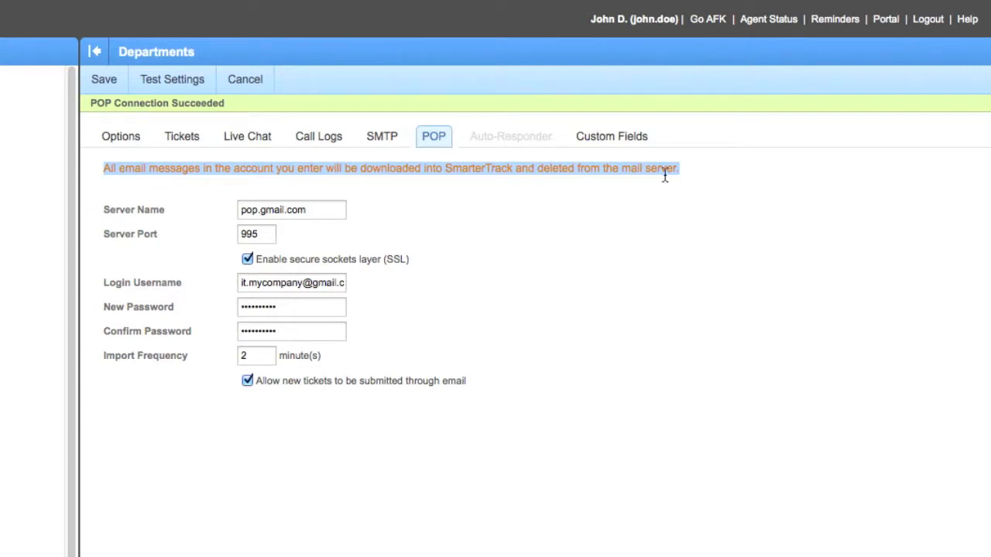
pyautogui.click(691, 178)
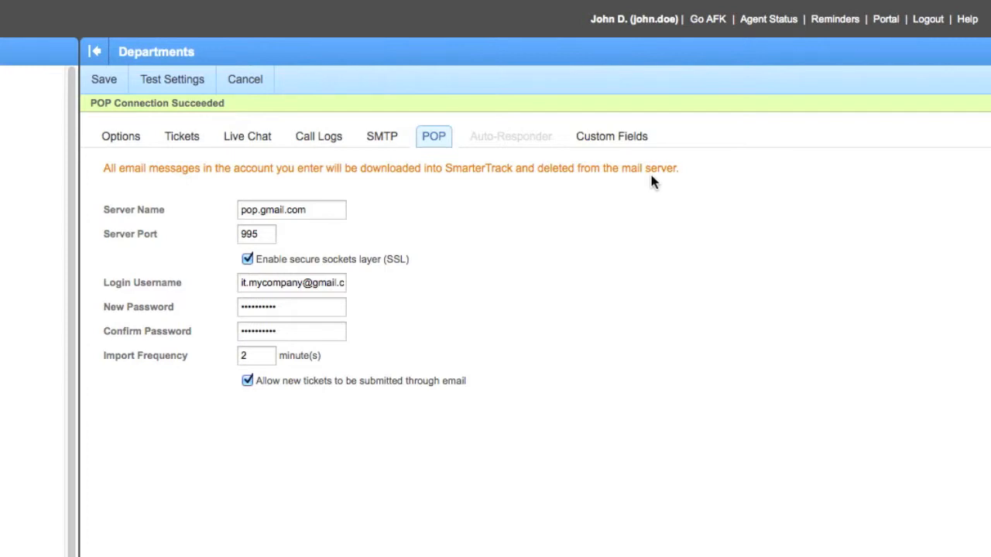
# Fill in the department's SMTP email address and set the friendly name to My IT Department.
pyautogui.click(389, 142)
pyautogui.click(271, 169)
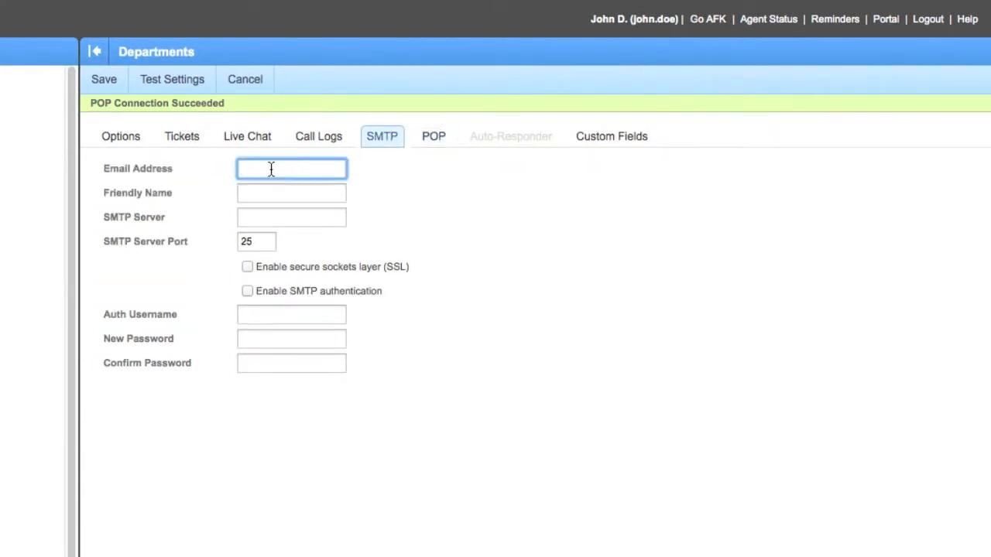
pyautogui.press('Tab')
pyautogui.write('My IT ')
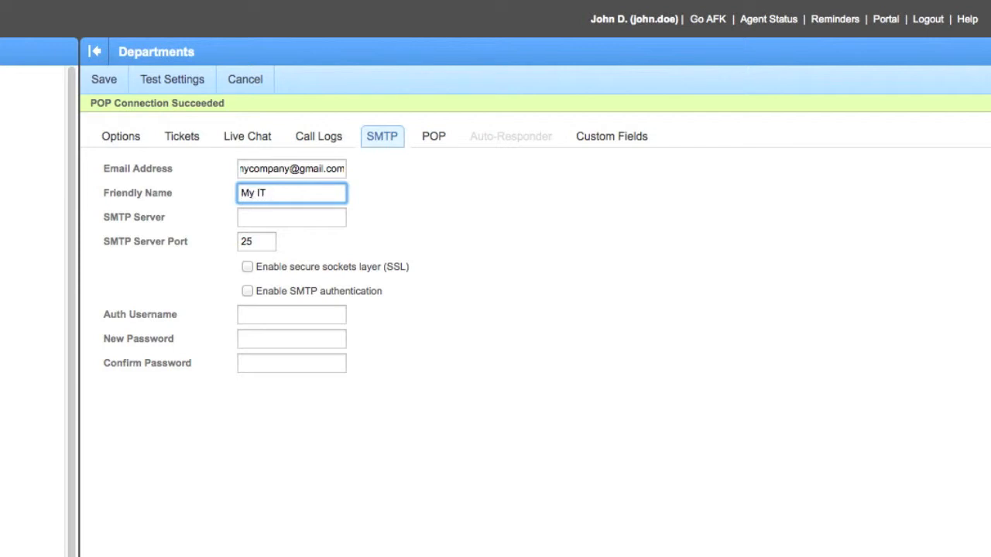
pyautogui.write('Department')
# Set the SMTP server to smtp.gmail.com on port 465, and enable SSL and SMTP authentication.
pyautogui.press('Tab')
pyautogui.write('smtp.gmail.com')
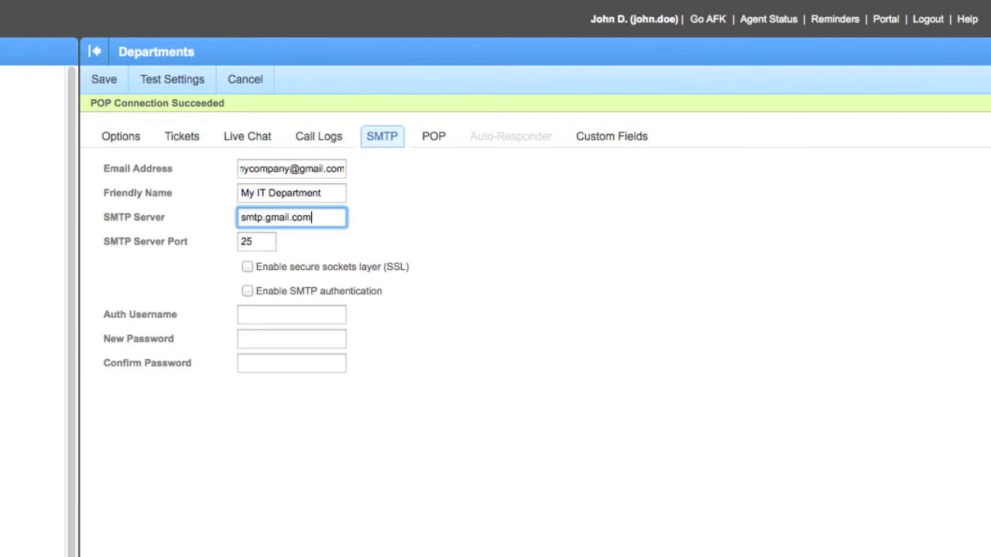
pyautogui.press('Tab')
pyautogui.write('465')
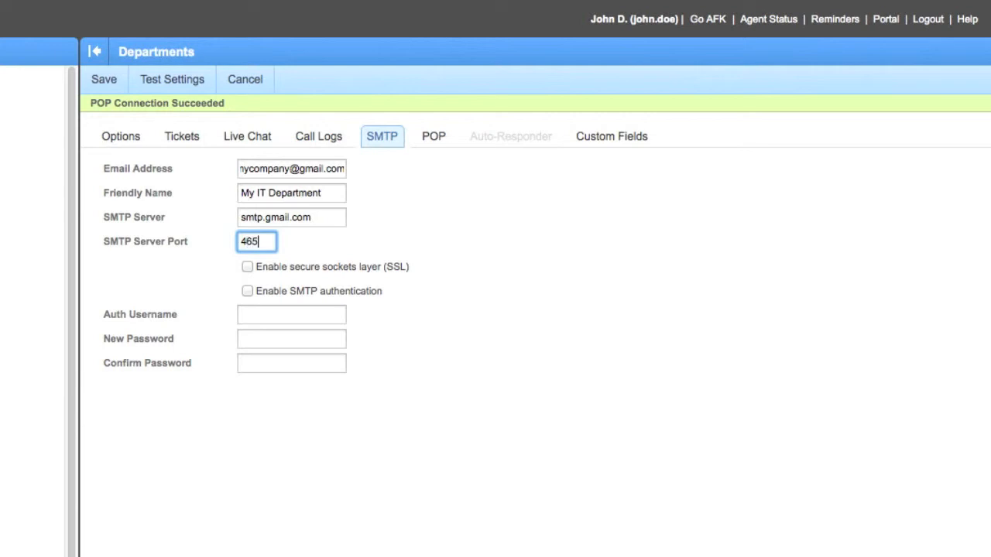
pyautogui.click(248, 268)
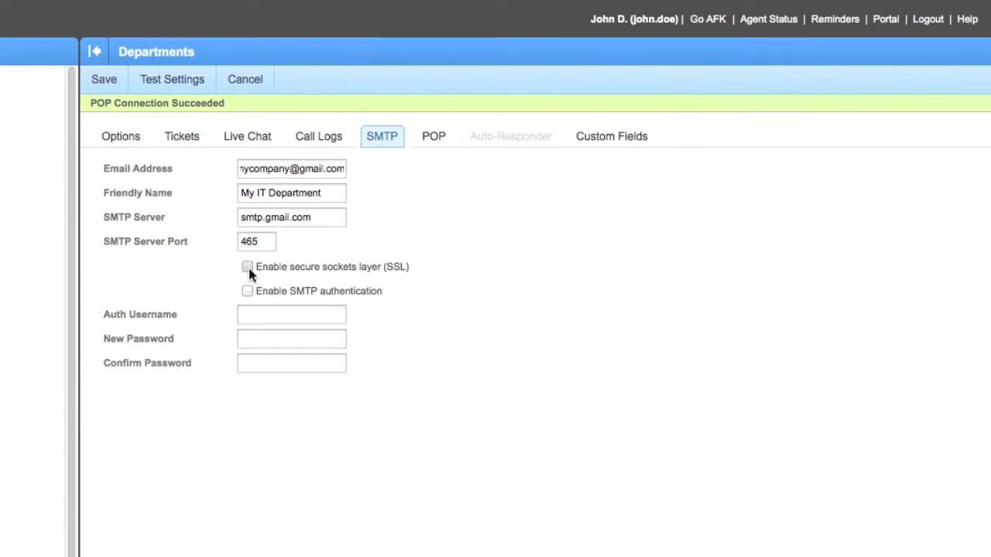
pyautogui.click(247, 292)
# Enter the SMTP authentication username, and enter and confirm the mailbox password.
pyautogui.click(255, 314)
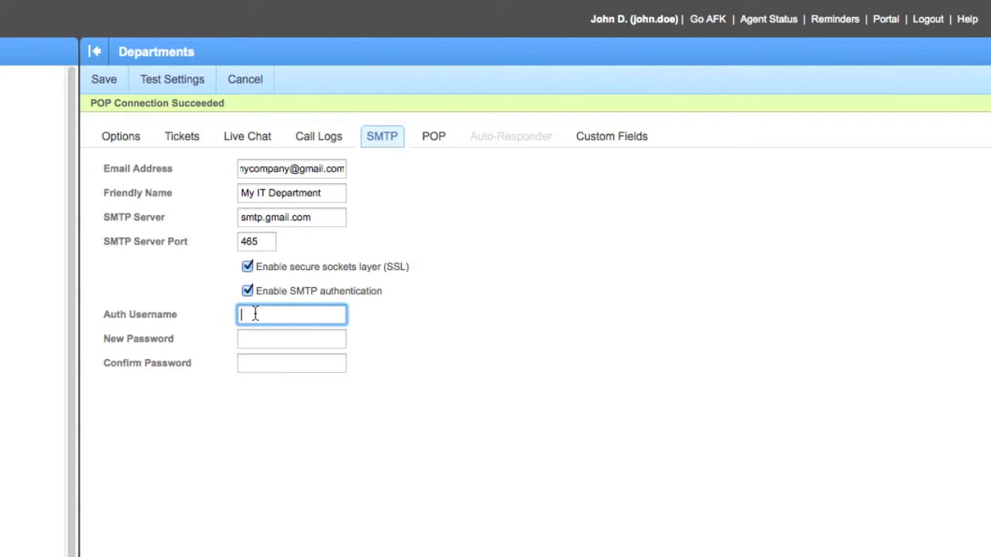
pyautogui.write('••••••••')
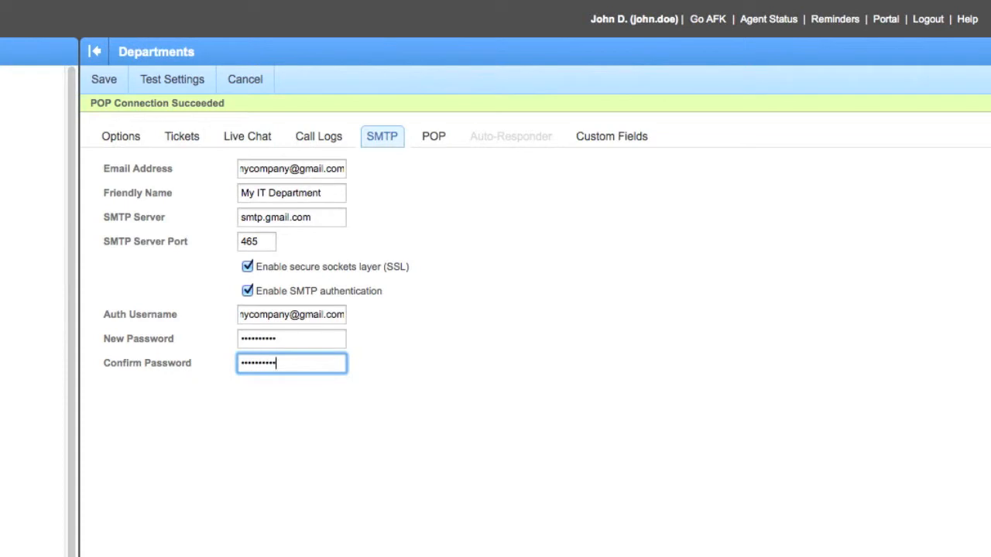
# Test the SMTP connection settings and save the IT Department.
pyautogui.click(176, 86)
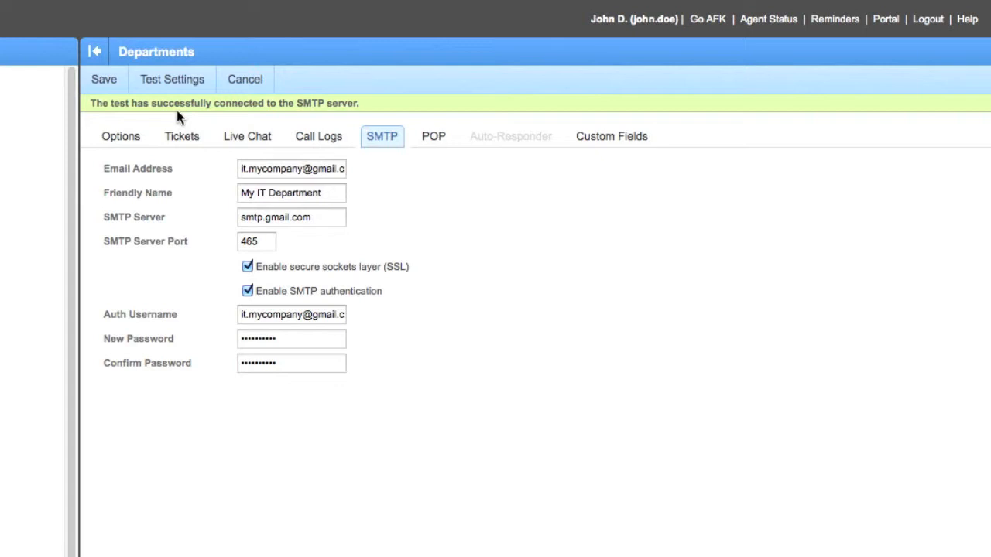
pyautogui.click(108, 83)
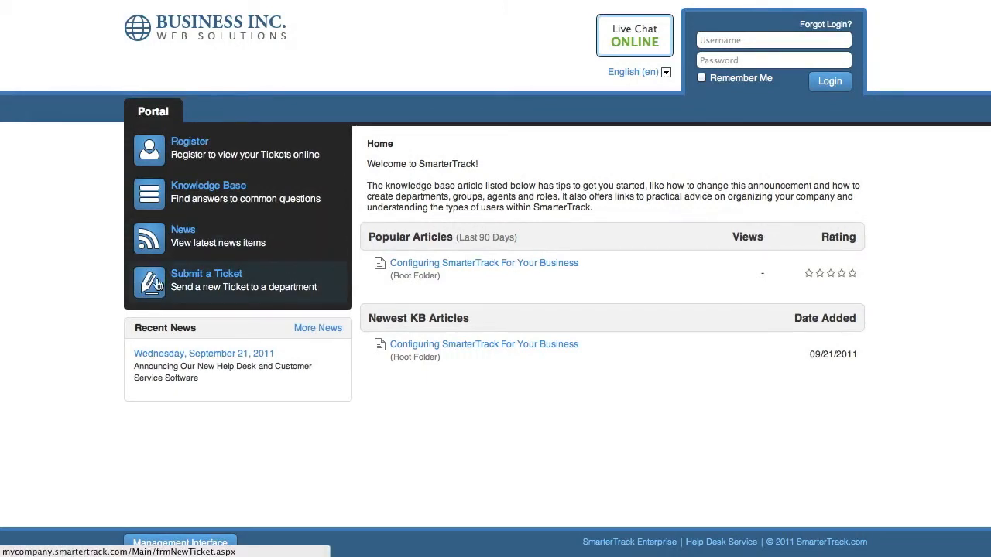
# Start a new ticket in the customer portal addressed to the IT Department.
pyautogui.click(246, 279)
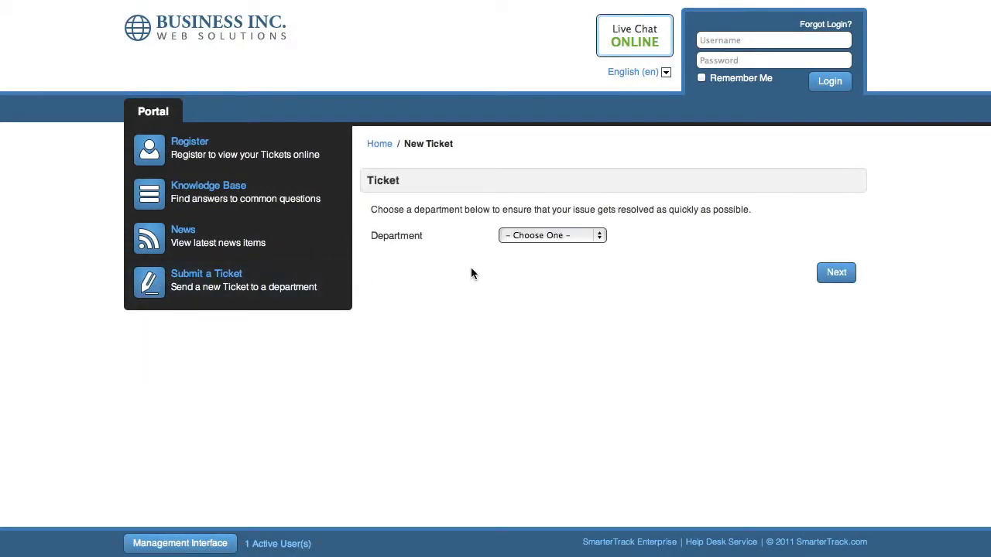
pyautogui.click(563, 236)
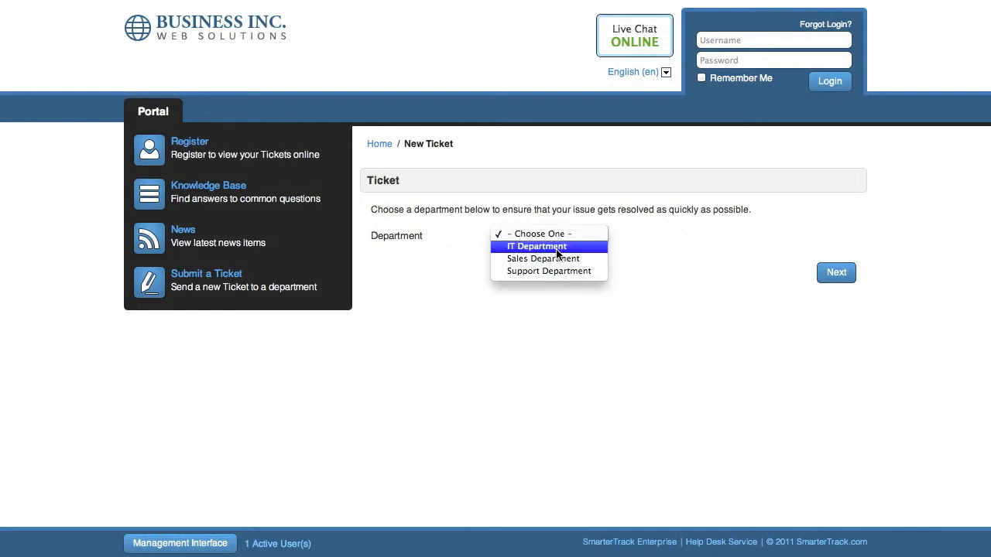
pyautogui.click(524, 248)
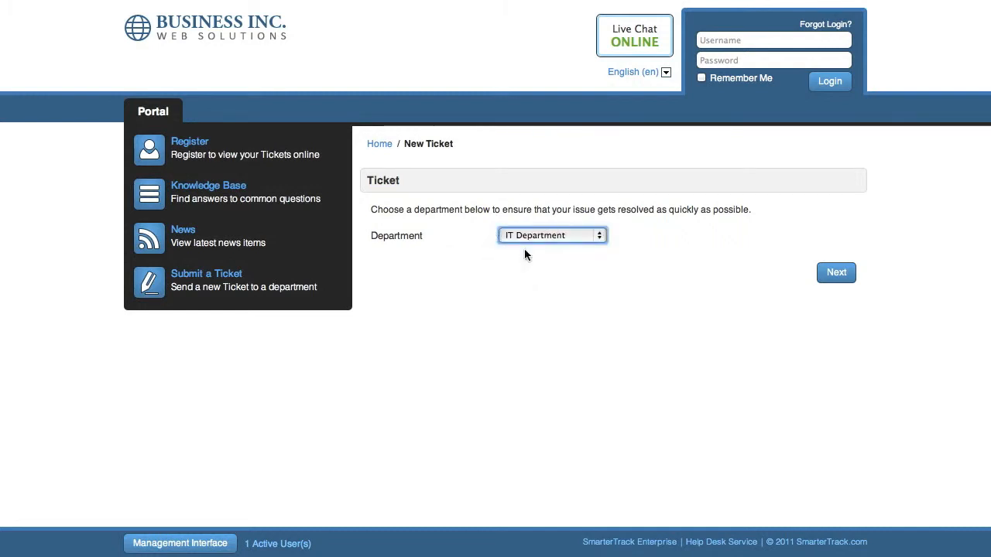
pyautogui.click(836, 272)
# Fill in the ticket submitter's display name and email address.
pyautogui.click(557, 219)
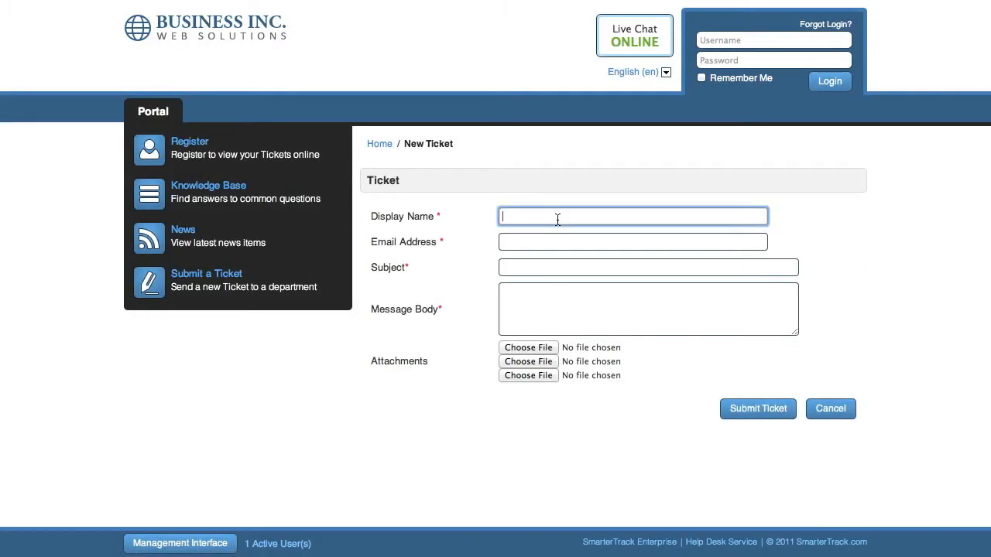
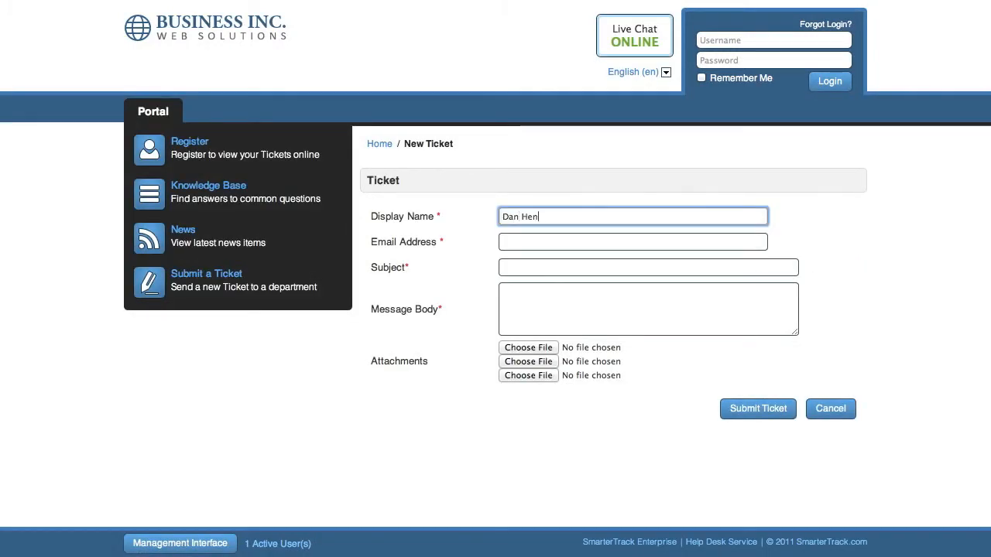
pyautogui.press('Tab')
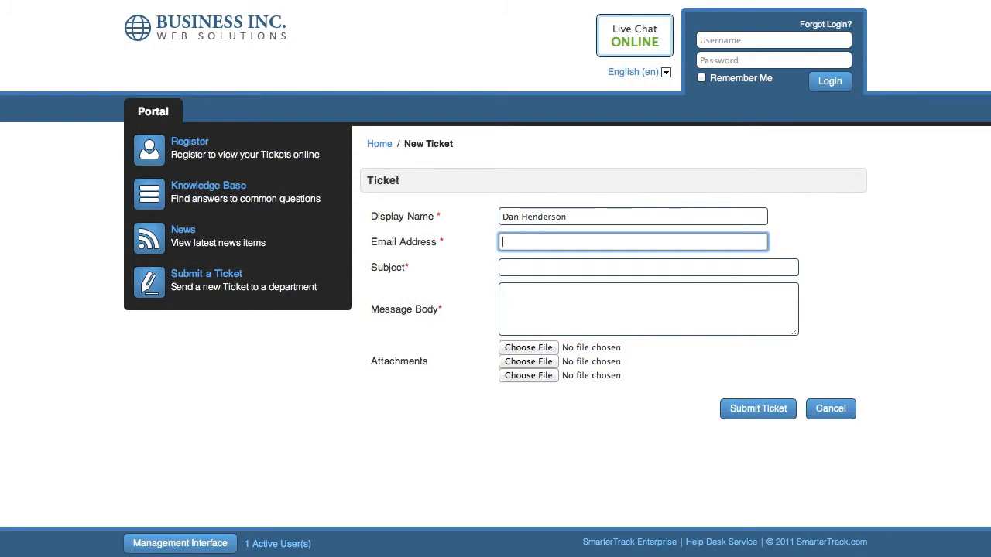
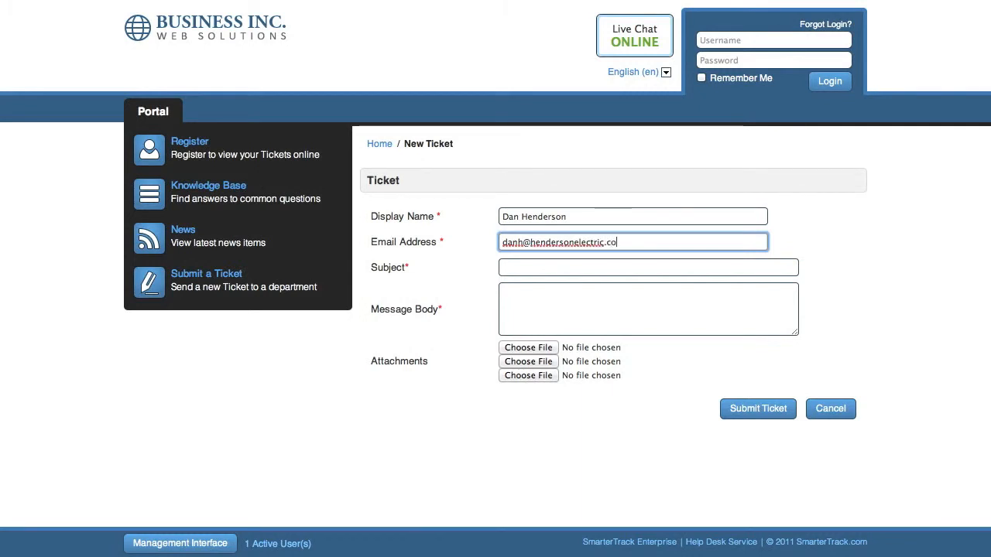
# Submit the ticket with subject "Issues" and message "Hi, I'm having a problem with my cell phone - can someone come over and help me with it?".
pyautogui.press('Tab')
pyautogui.write('Issue')
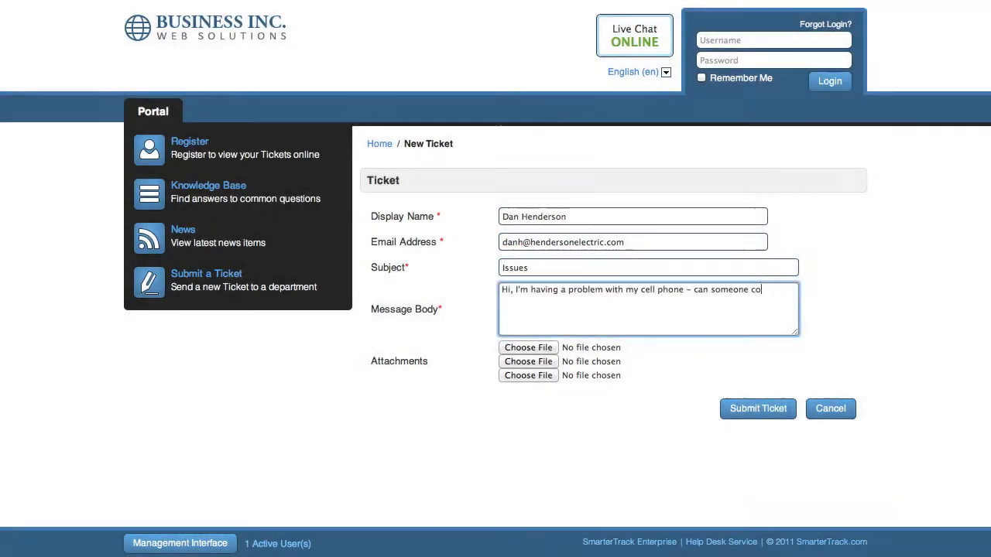
pyautogui.write('me over and')
pyautogui.write(' help me with ')
pyautogui.write('it?')
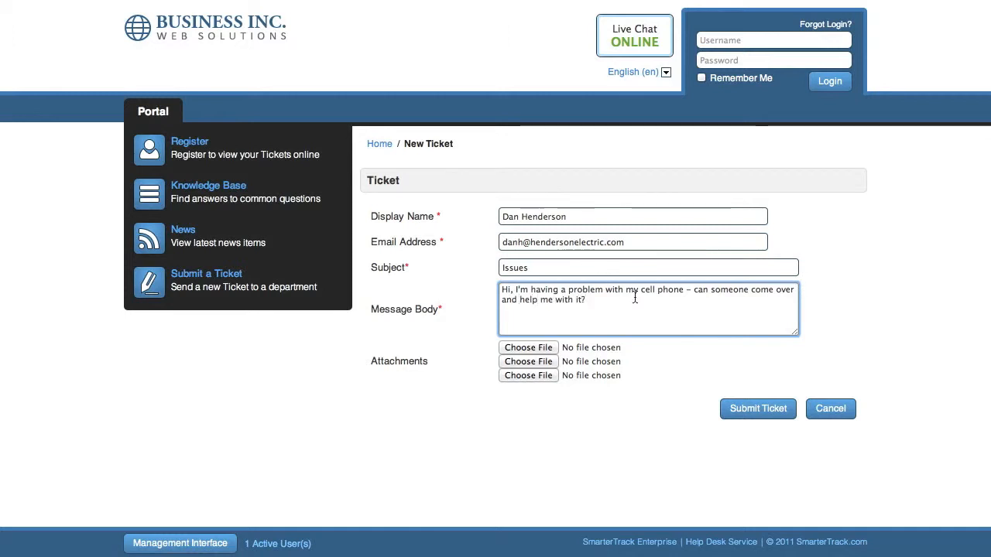
pyautogui.click(766, 410)
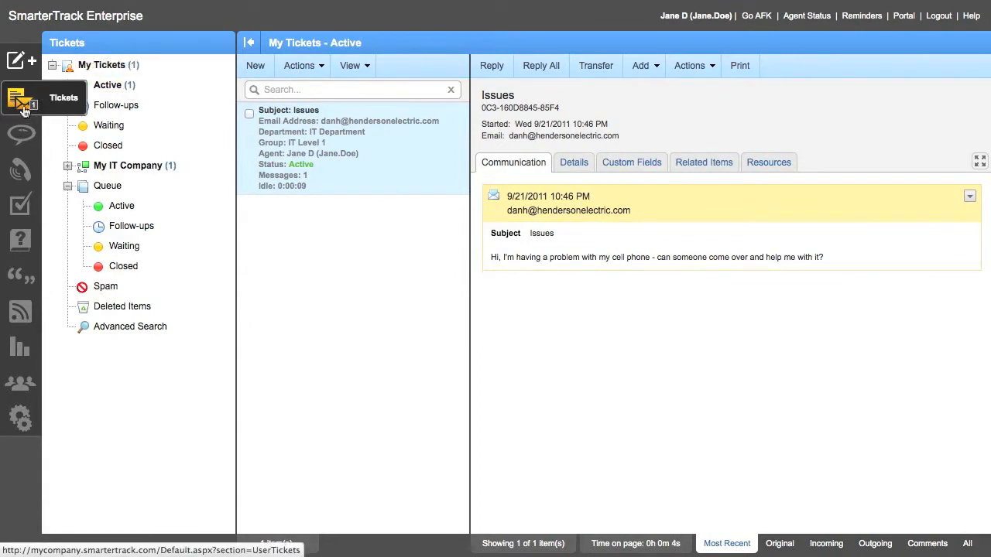
# View the assigned agent's active tickets in the management interface.
pyautogui.click(118, 86)
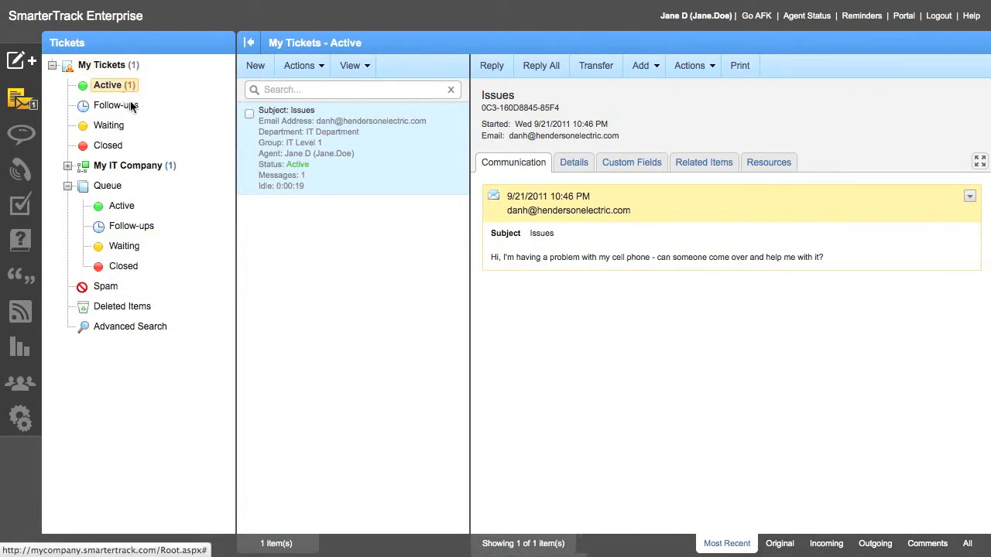
# Open the "Issues" ticket in its own window and start a reply to it.
pyautogui.doubleClick(379, 159)
pyautogui.moveTo(266, 0); pyautogui.dragTo(357, 5)
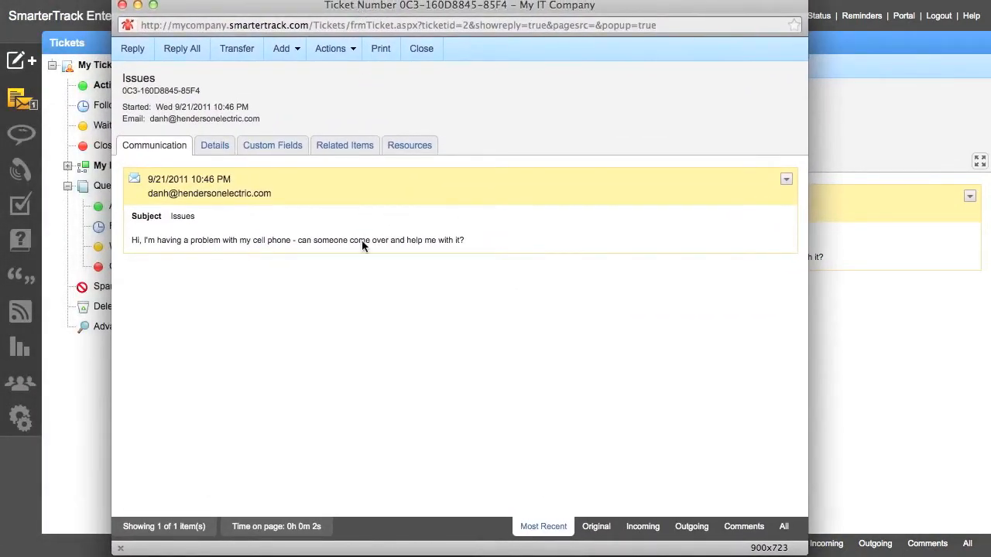
pyautogui.click(139, 54)
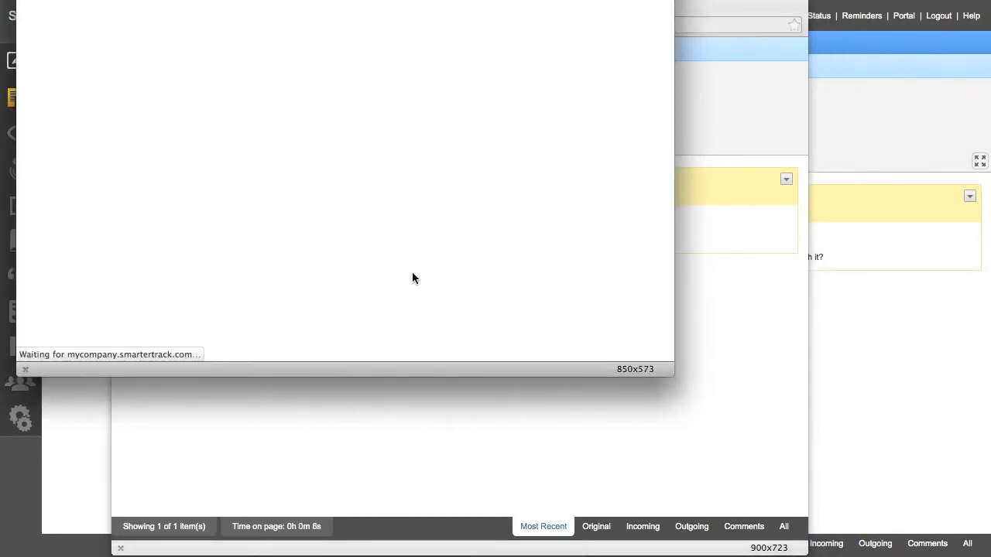
pyautogui.moveTo(291, 0); pyautogui.dragTo(444, 54)
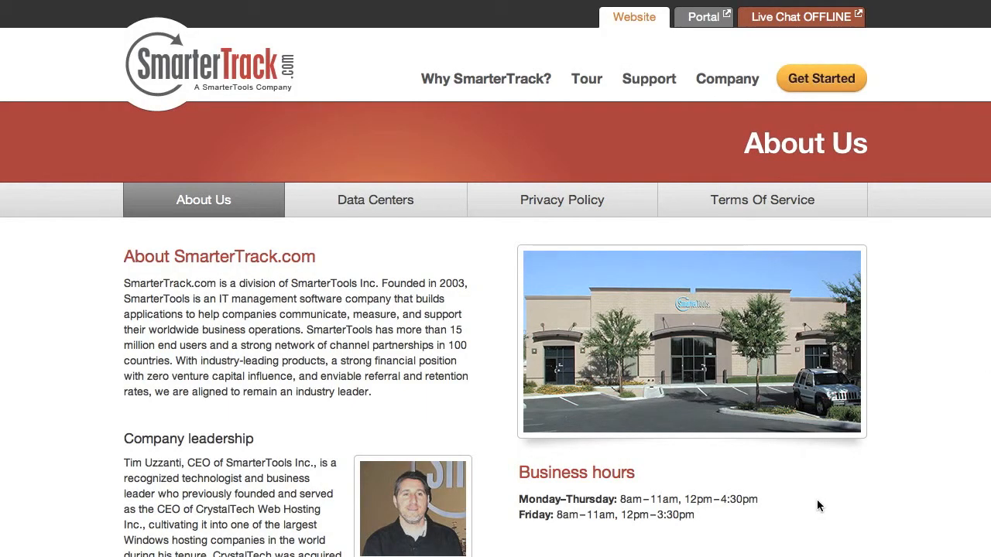
pyautogui.scroll(-5, 816, 499)
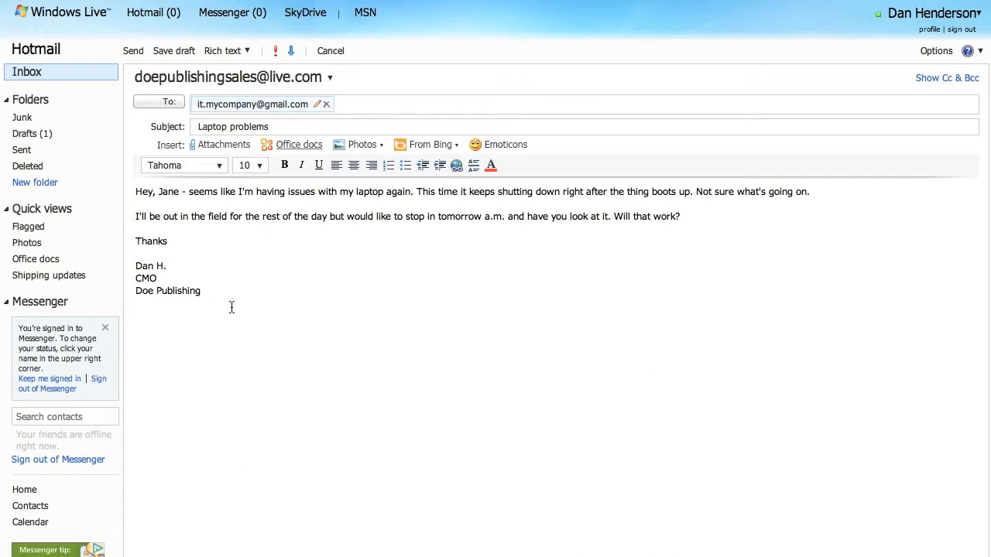
# Send the drafted "Laptop problems" email from Hotmail to the IT department's mailbox.
pyautogui.click(130, 51)
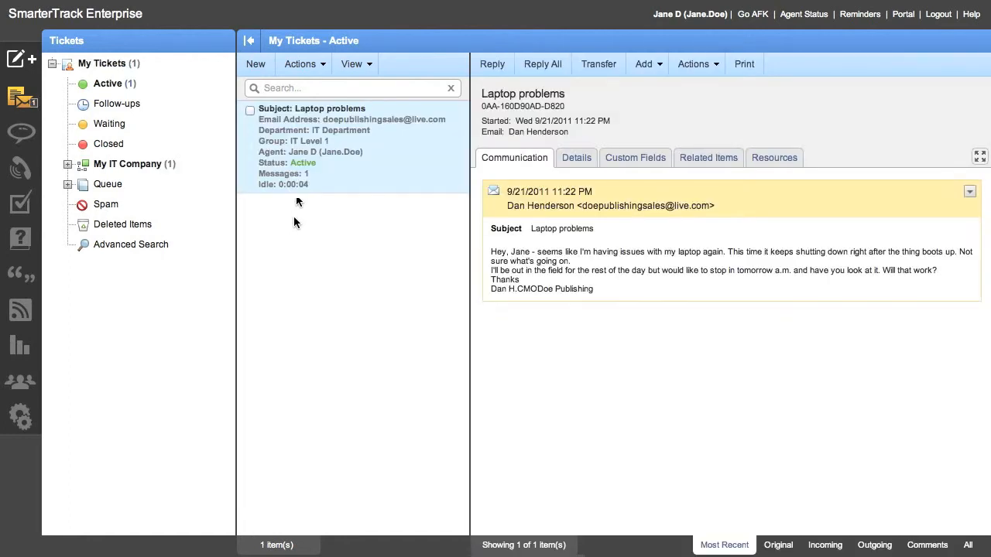
# Compose a reply to the "Laptop problems" ticket, greeting the sender by first name and writing "That's not a problem. See you then!" above the signature.
pyautogui.click(249, 110)
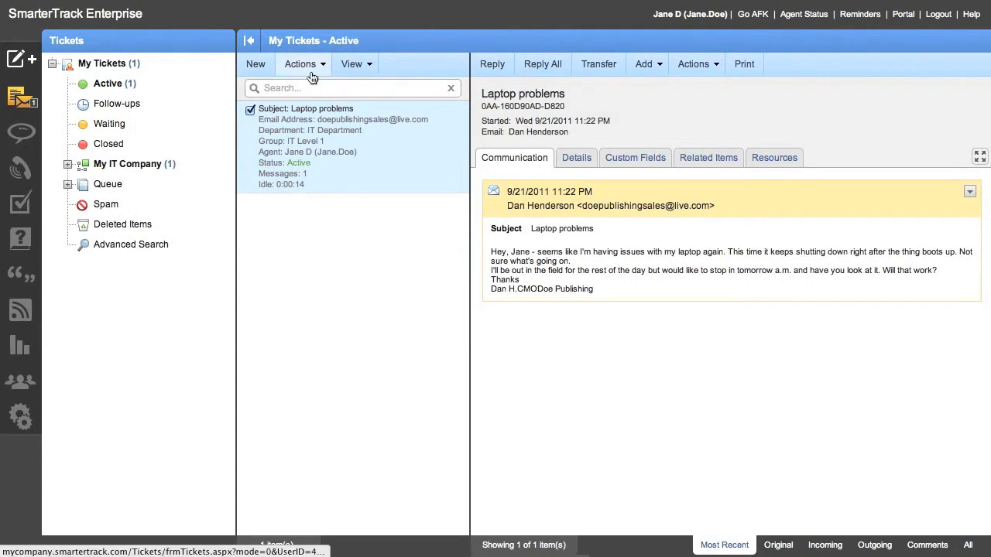
pyautogui.click(492, 65)
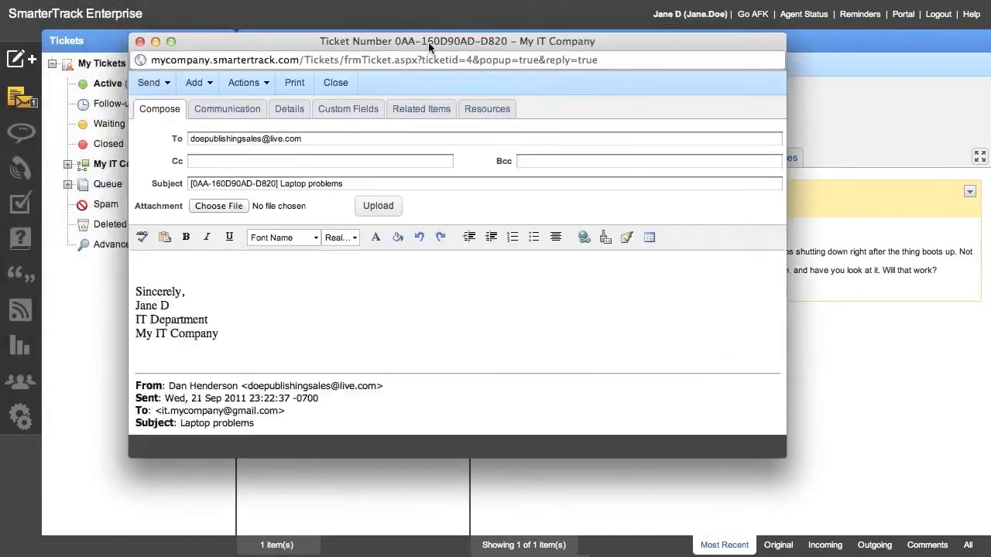
pyautogui.click(214, 270)
pyautogui.write('Dan,')
pyautogui.press('Return')
pyautogui.press('Return')
pyautogui.write('T')
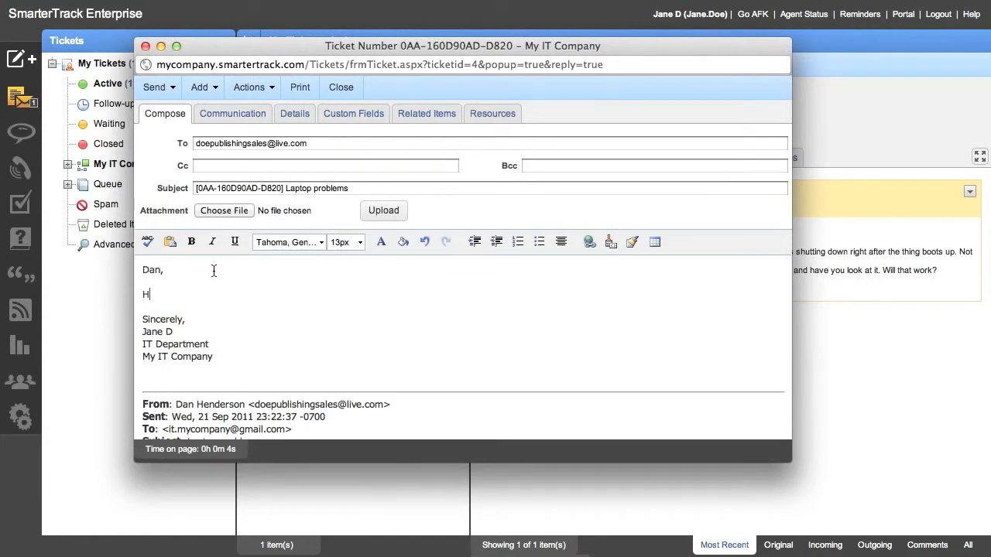
pyautogui.write("hat's not a proble")
pyautogui.write('m. See yo uthe')
pyautogui.press('BackSpace')
pyautogui.press('BackSpace')
pyautogui.press('BackSpace')
pyautogui.press('BackSpace')
pyautogui.press('BackSpace')
pyautogui.write('uy')
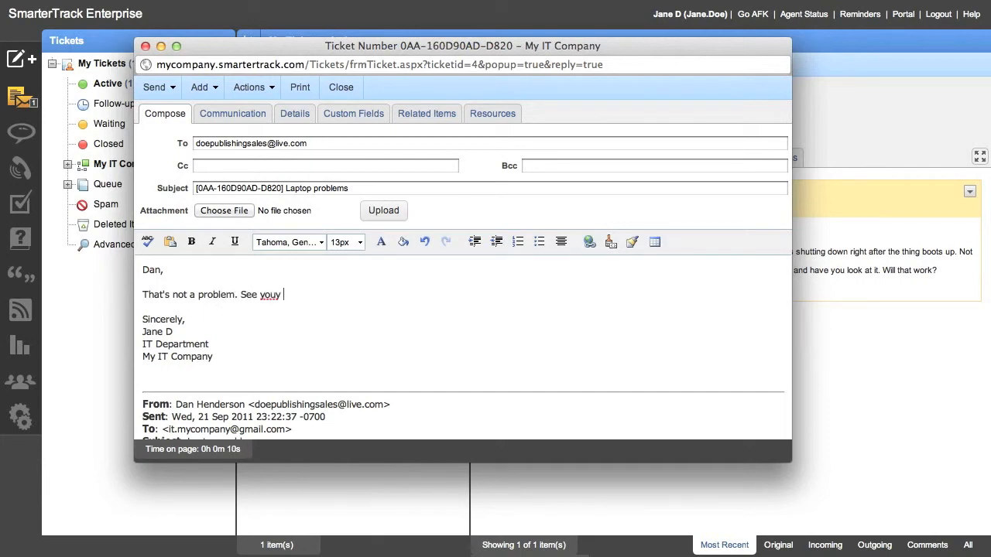
pyautogui.press('BackSpace')
pyautogui.write('then!')
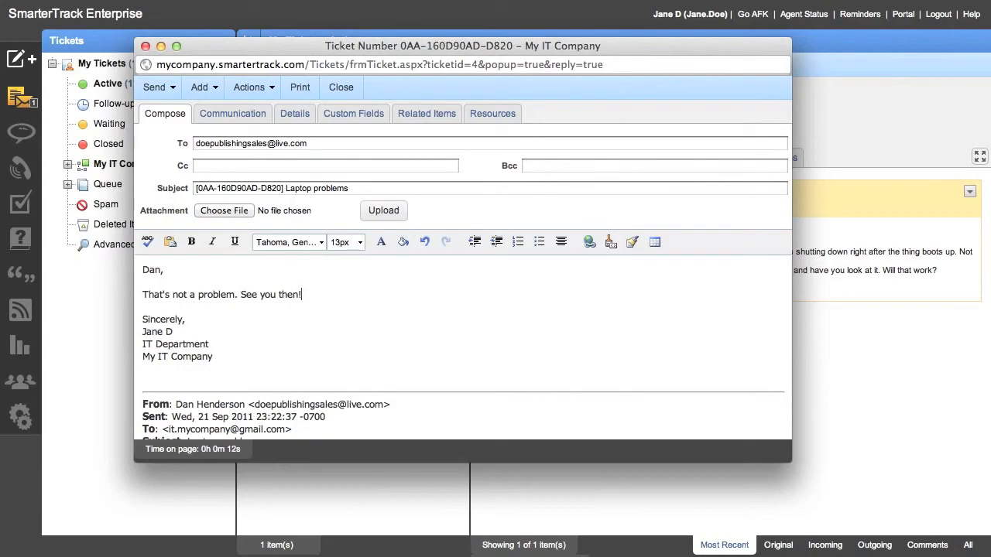